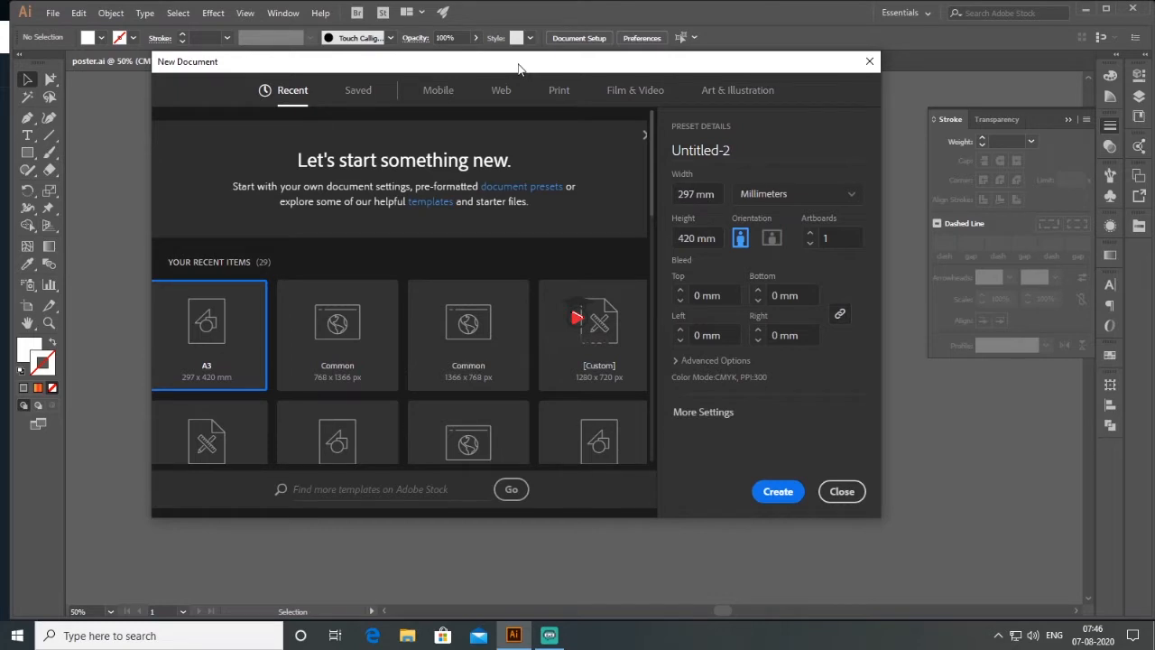
- Create a new document from the A3 print preset, 297 x 420 mm in portrait orientation
left_click(560, 92)
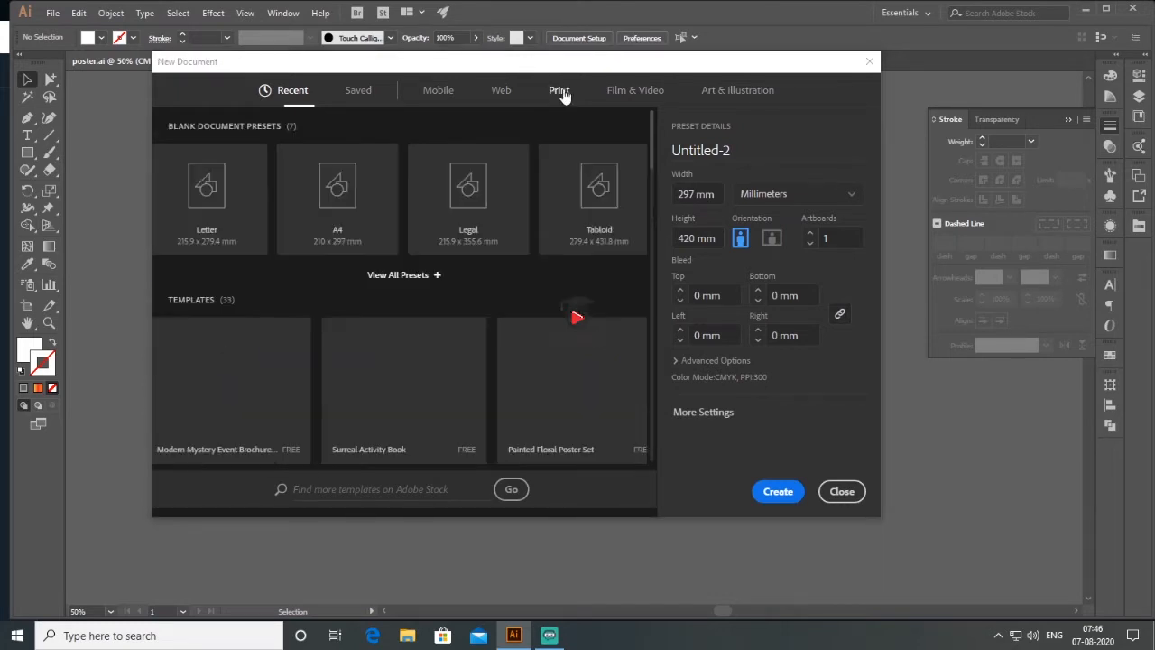
left_click(402, 275)
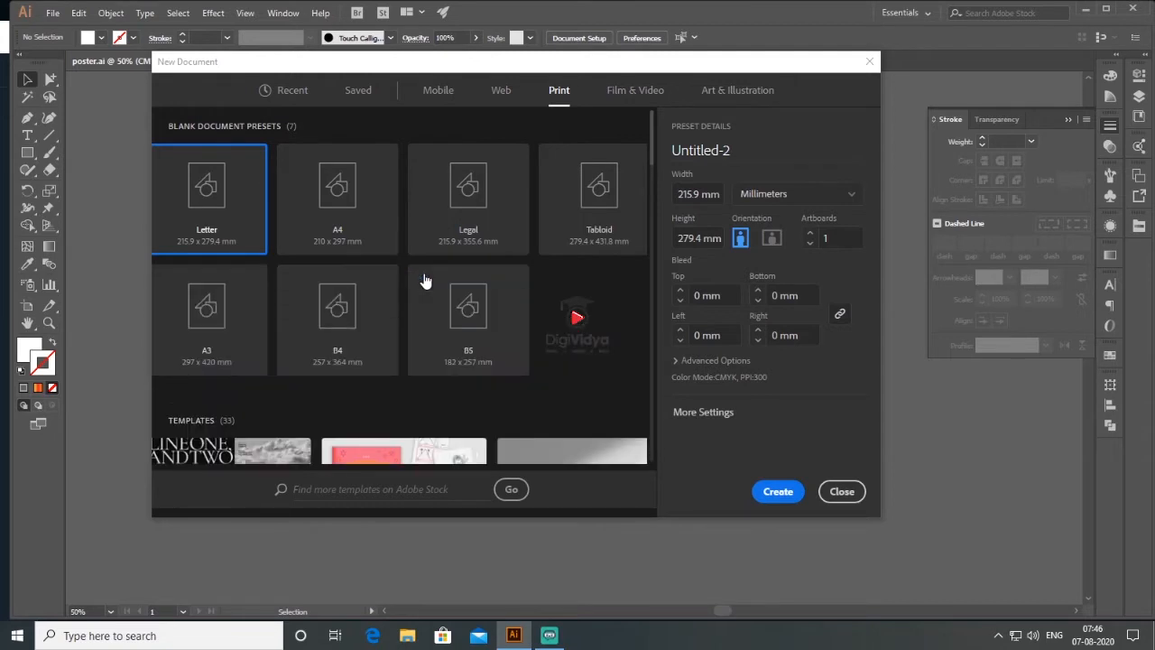
left_click(230, 325)
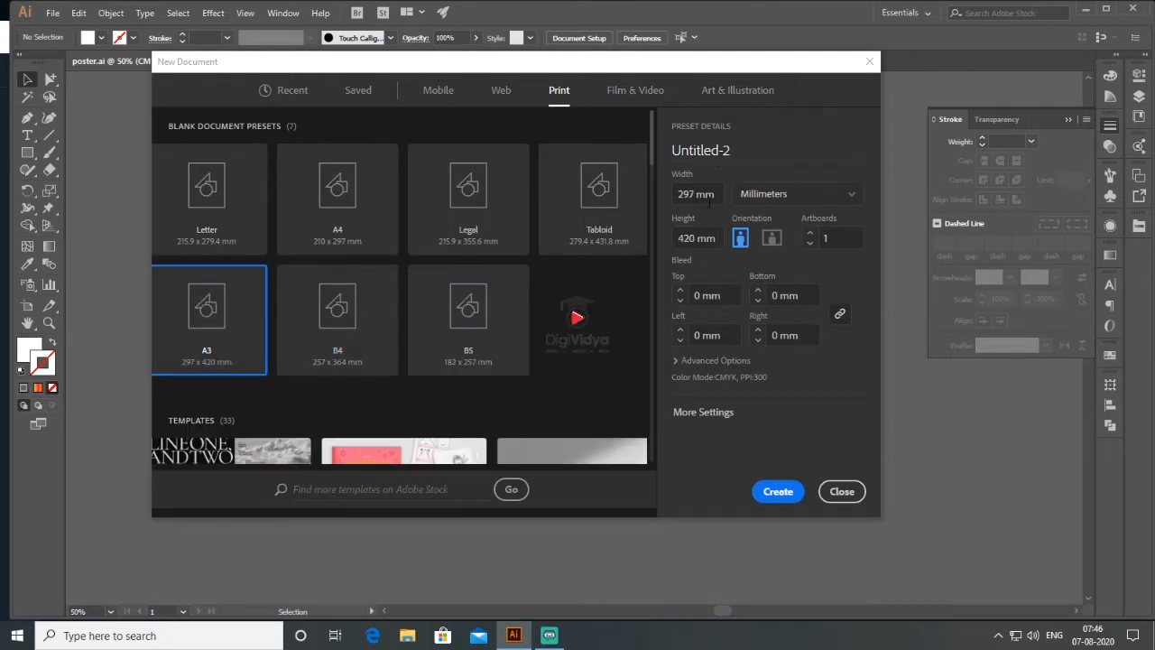
left_click(776, 494)
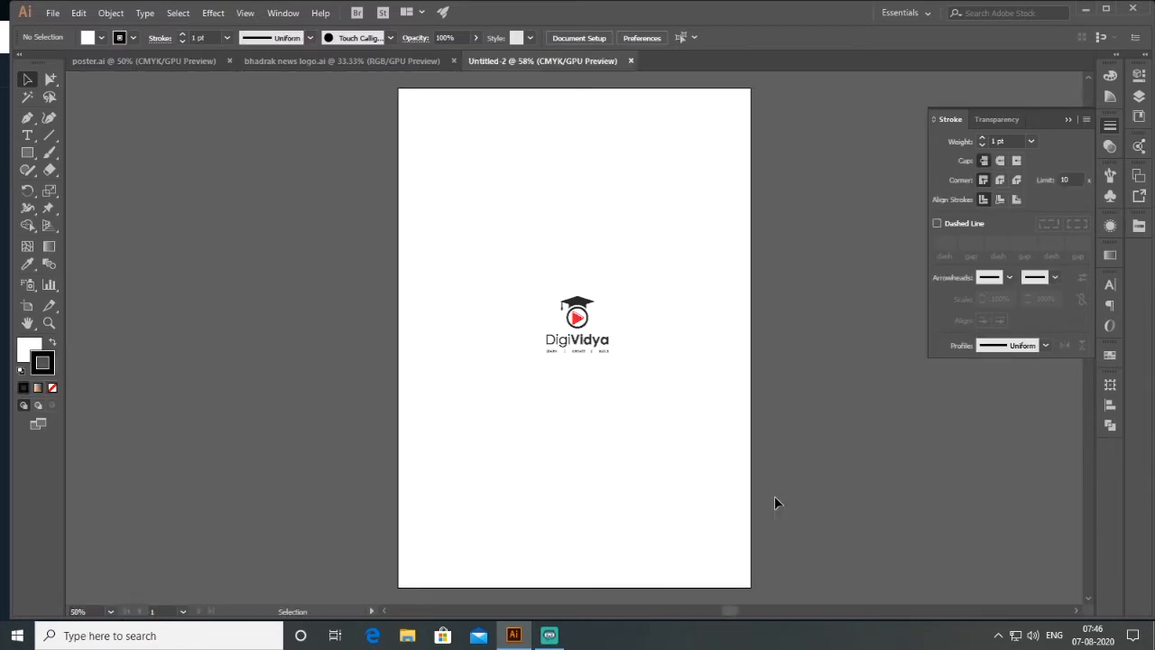
- Show the rulers and place four margin guides just inside the left, top, right and bottom edges of the artboard
left_click(244, 13)
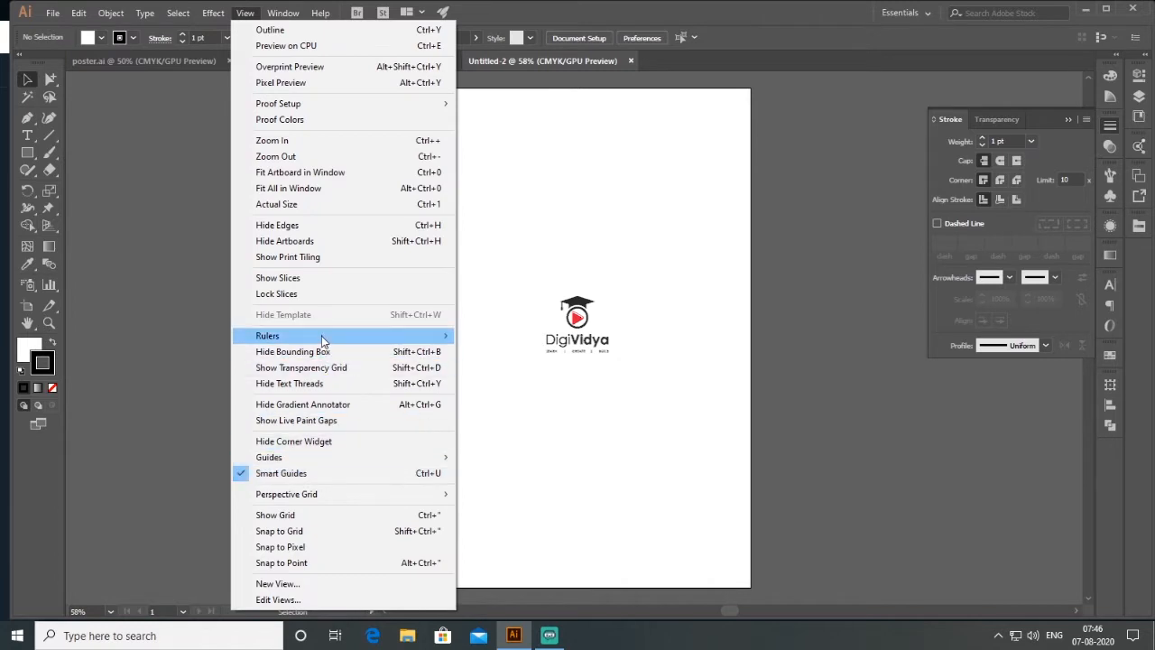
left_click(476, 332)
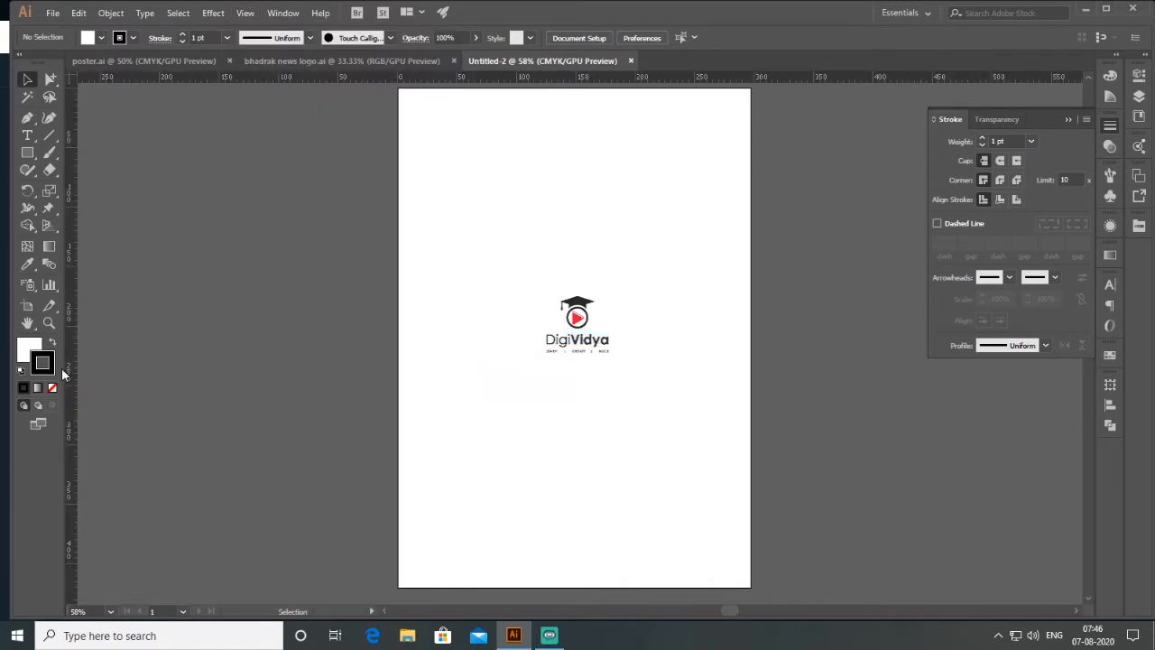
left_click_drag(72, 373, 407, 382)
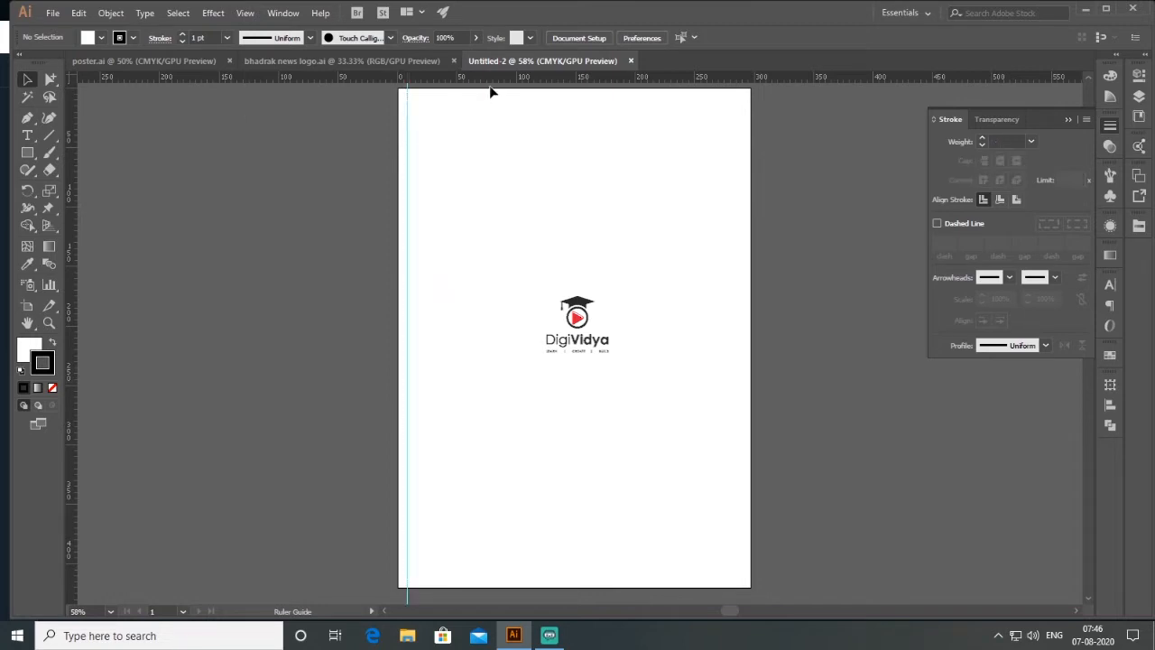
left_click_drag(492, 83, 490, 98)
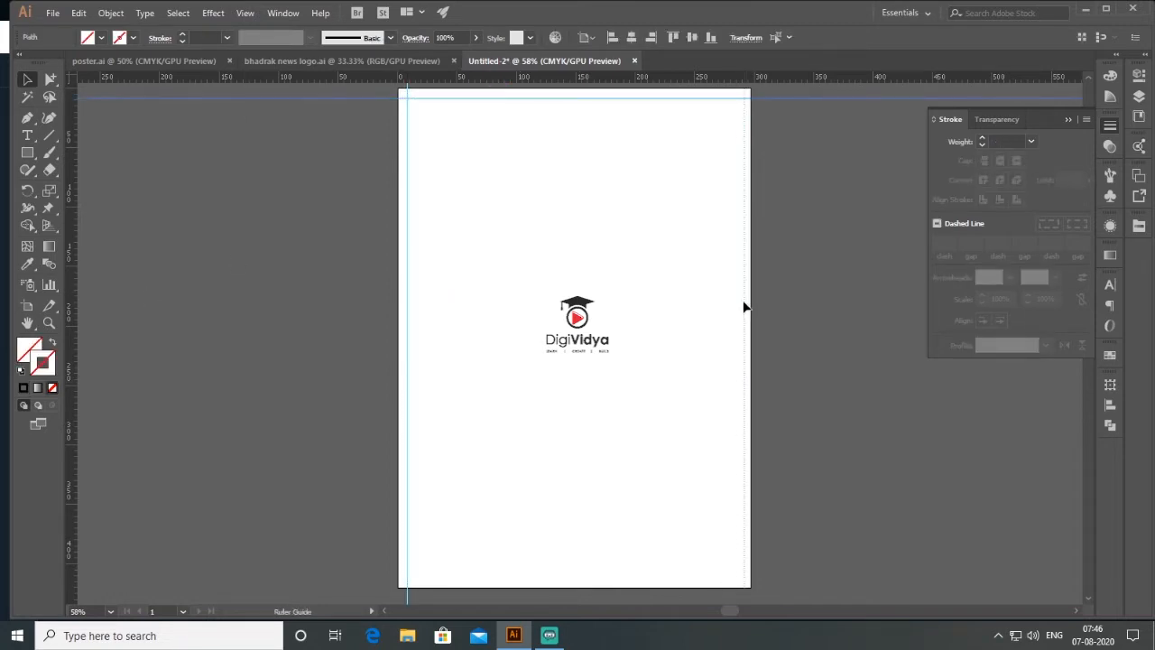
left_click_drag(743, 302, 744, 302)
left_click_drag(798, 79, 823, 577)
left_click_drag(637, 342, 602, 342)
left_click(620, 341)
scroll(506, 342, "down", 1)
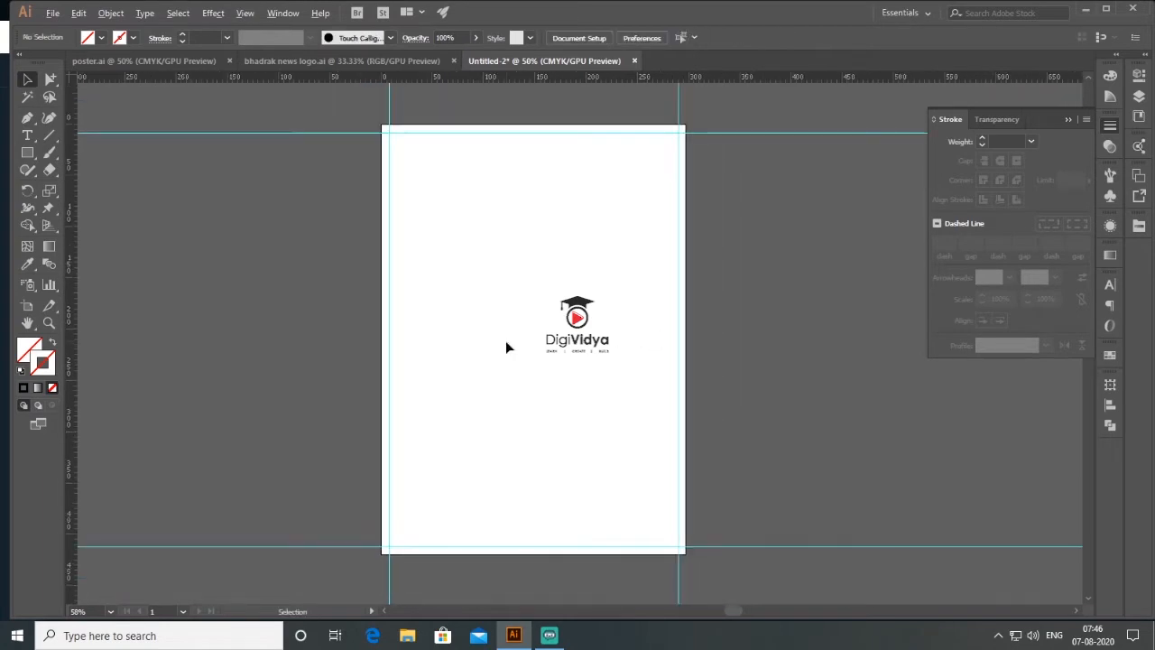
- Place the circle-and-circuit technology background image and the blue light-streak image 137515904 in the document, both overlapping the artboard
left_click(54, 14)
mouse_move(99, 275)
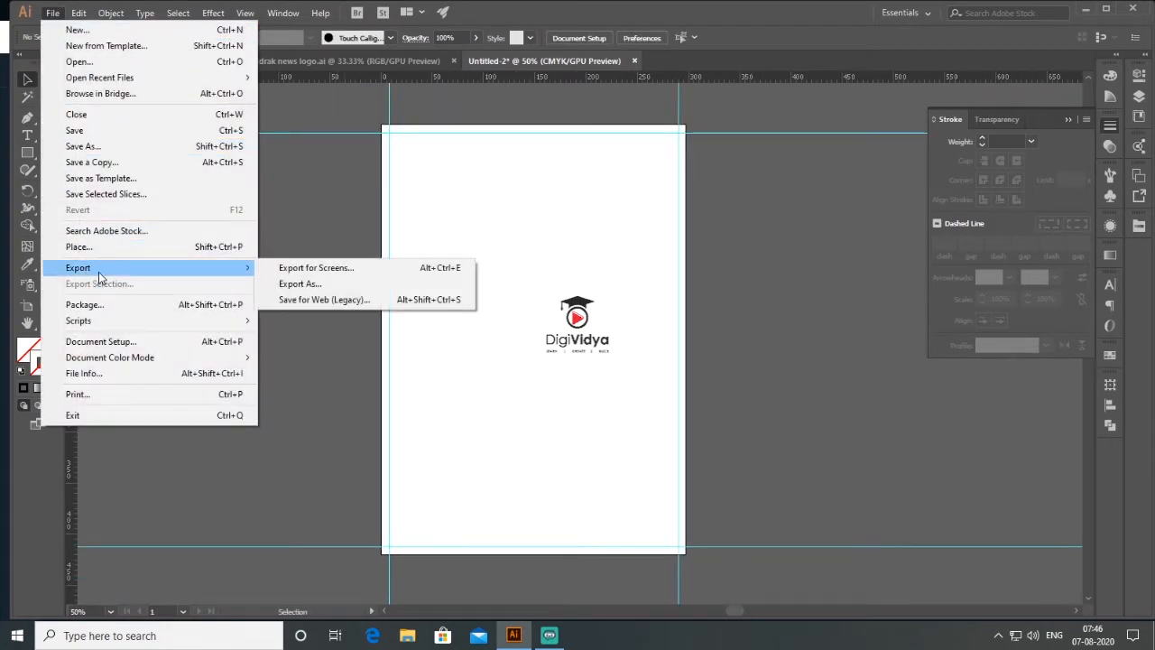
left_click(483, 299)
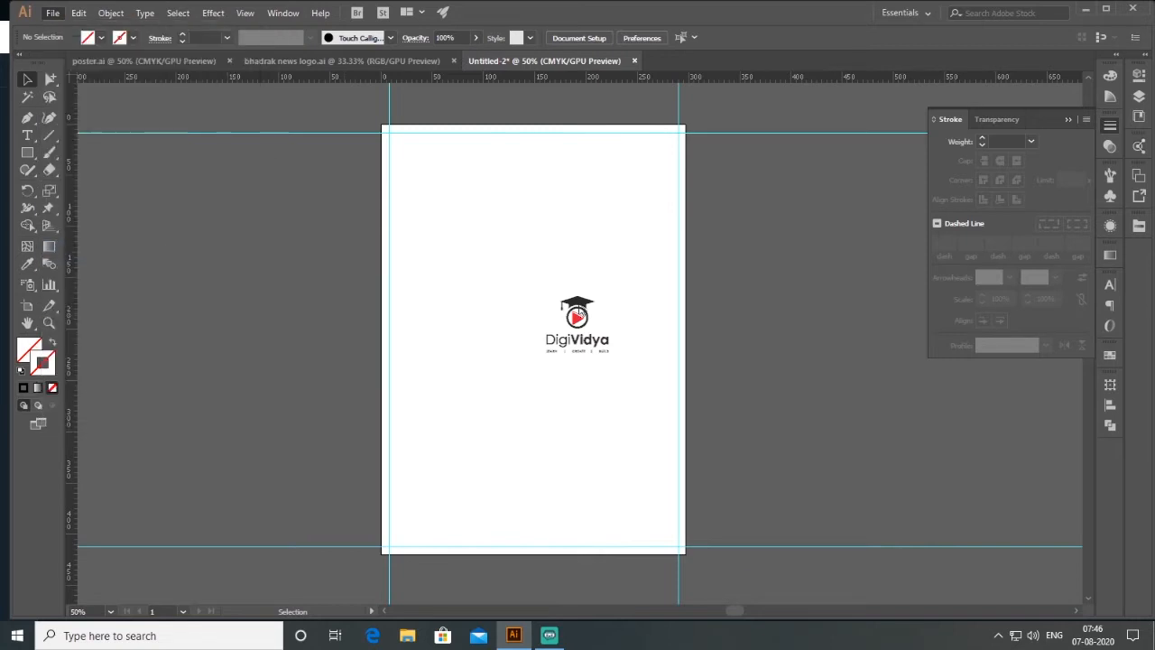
key("ctrl+shift+p")
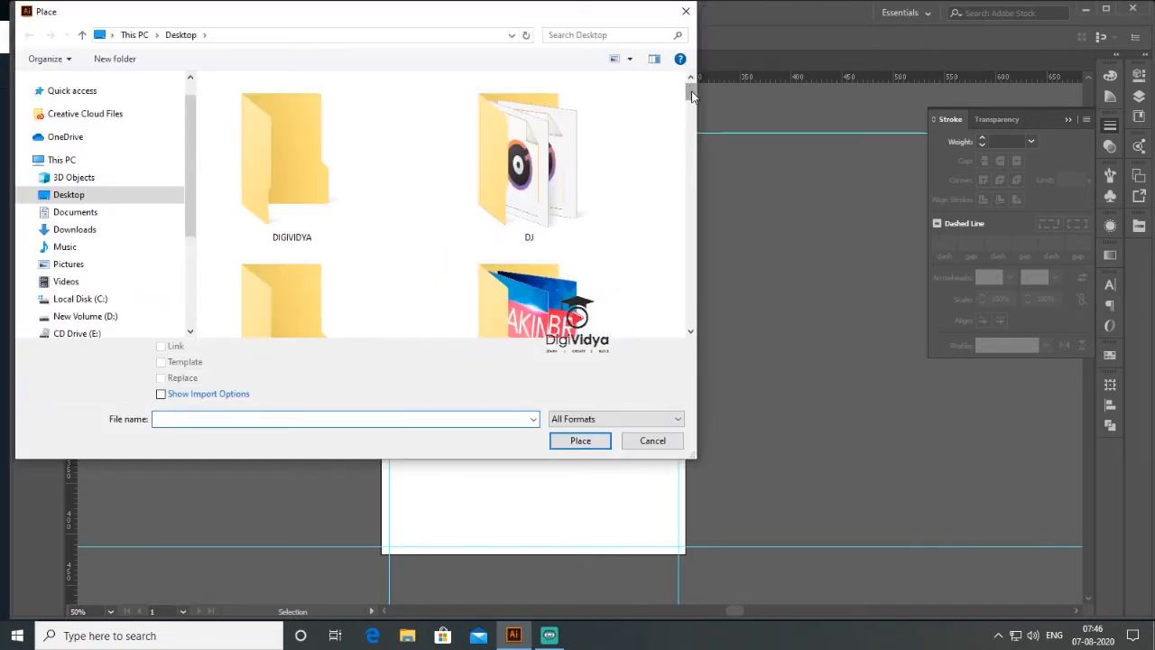
left_click_drag(693, 96, 689, 147)
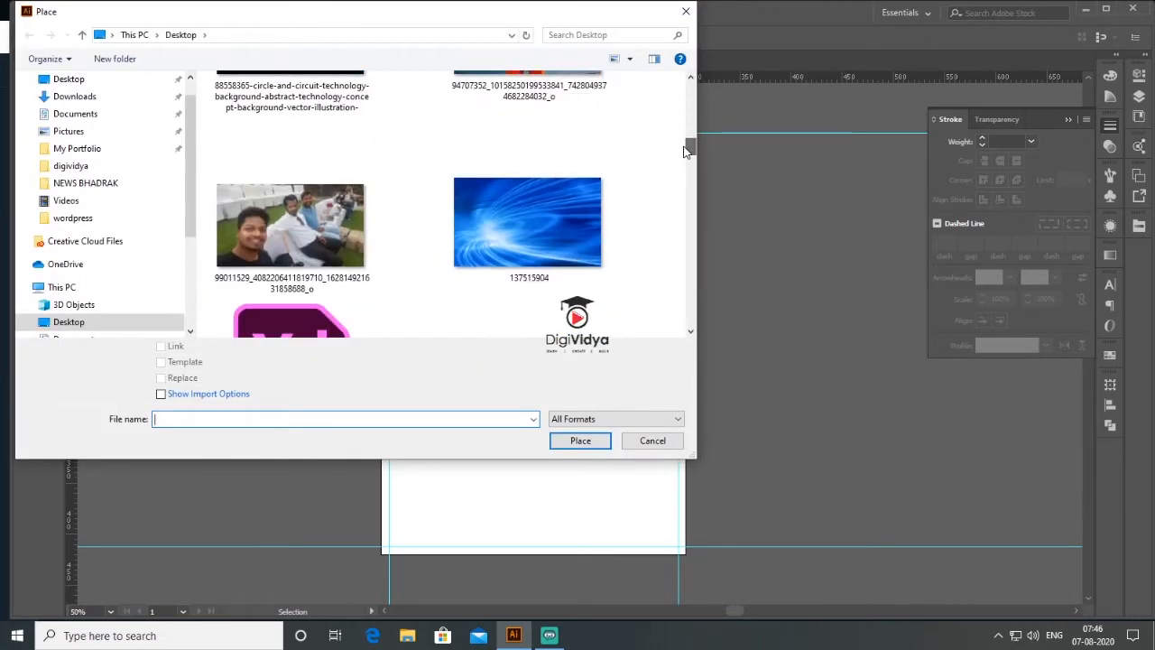
left_click(567, 223)
scroll(578, 180, "up", 2)
left_click(277, 174)
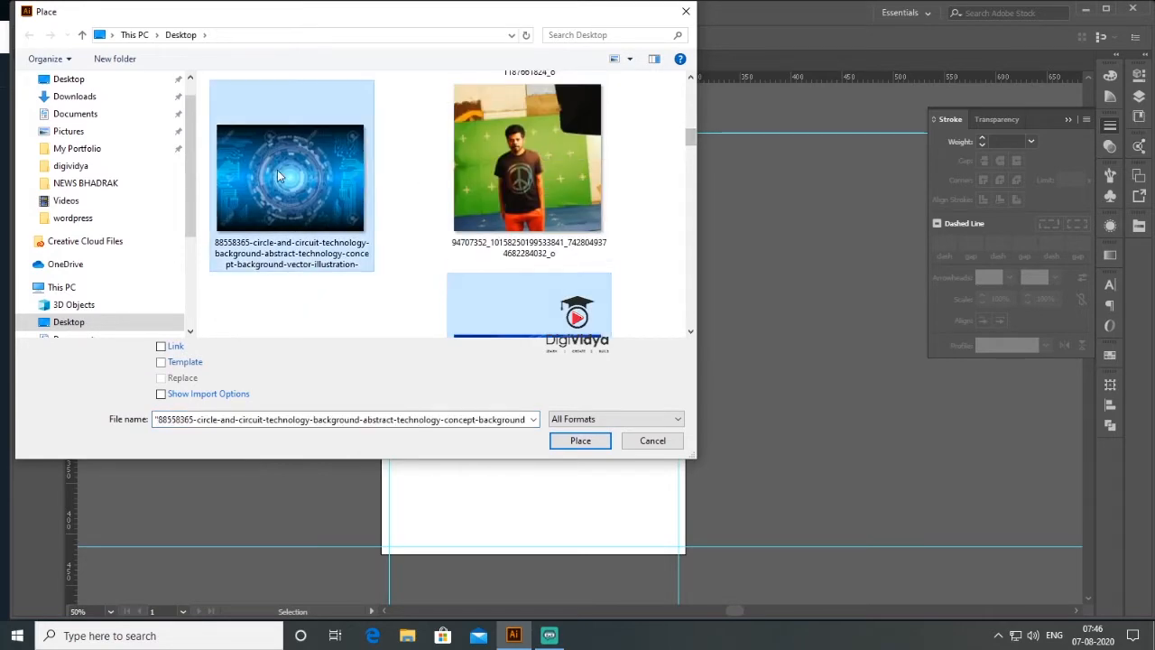
left_click(589, 442)
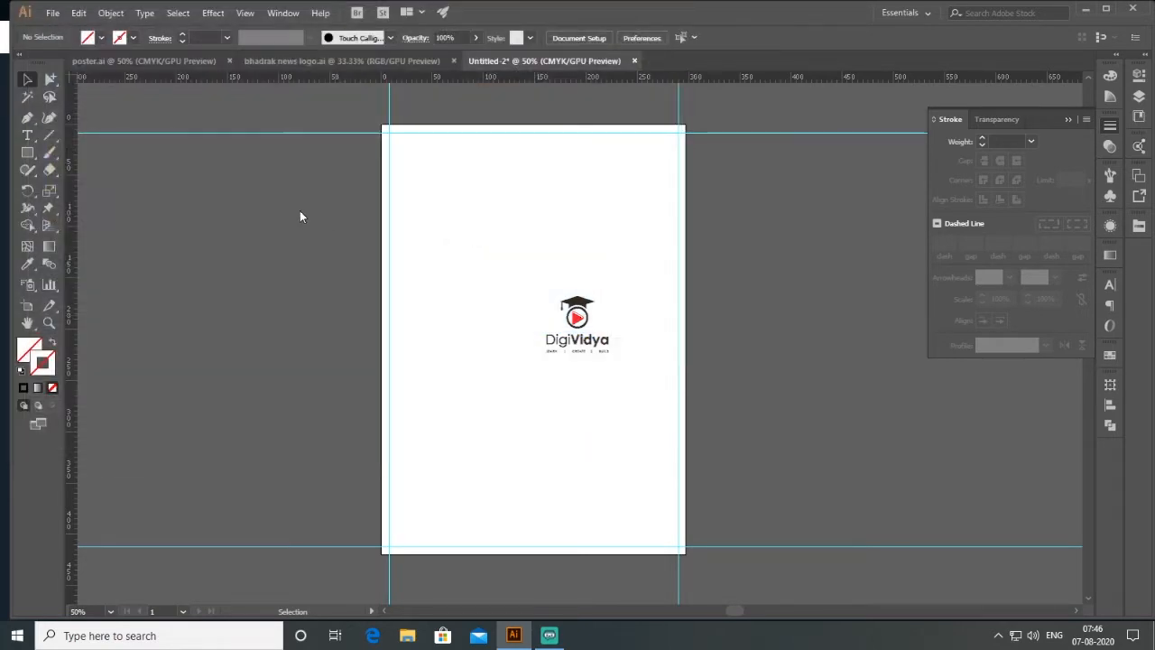
left_click(303, 227)
left_click(284, 199)
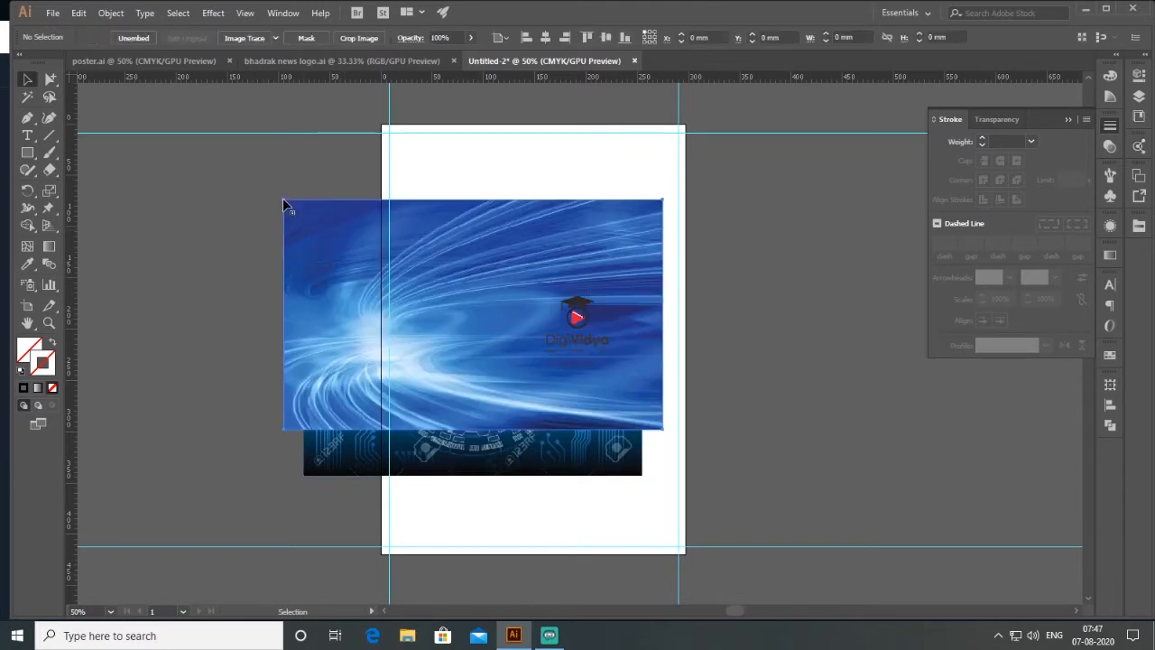
- Bring the circuit image in front of the light-streak image and move it off the left side of the artboard
left_click(800, 306)
left_click(535, 463)
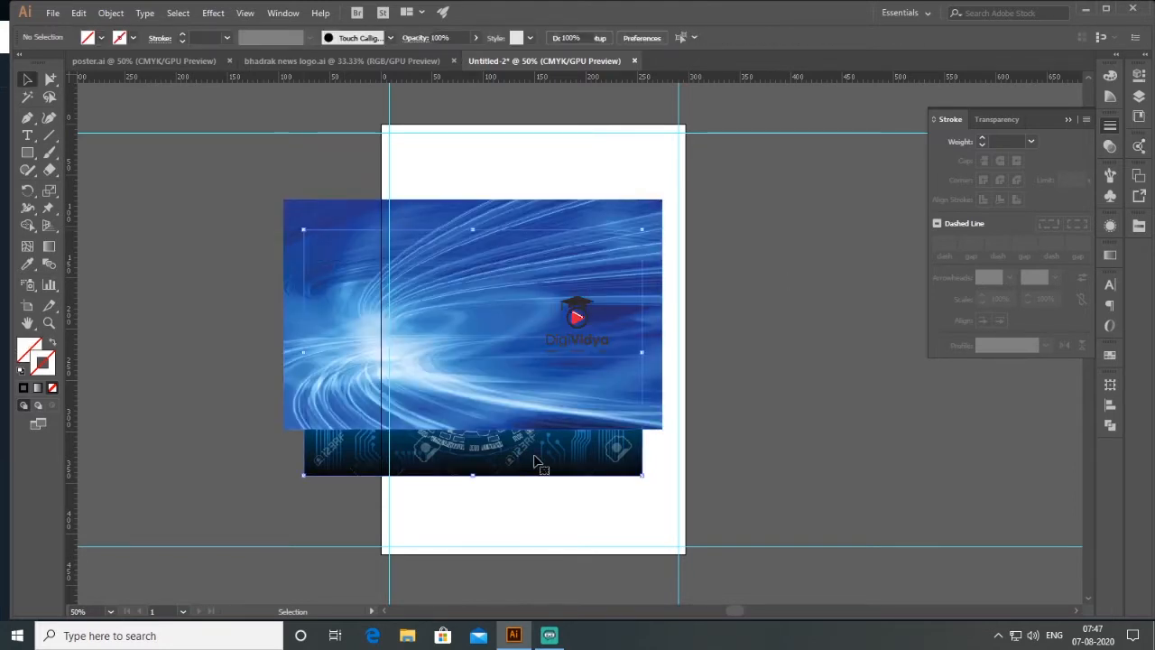
right_click(534, 456)
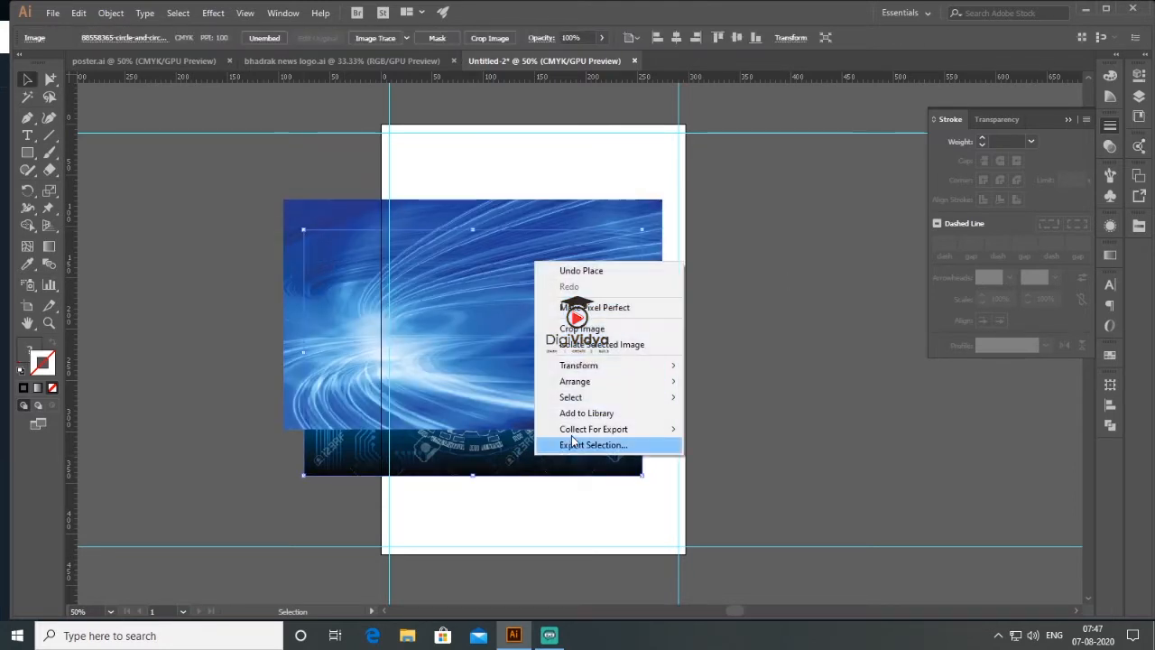
mouse_move(617, 389)
left_click(722, 385)
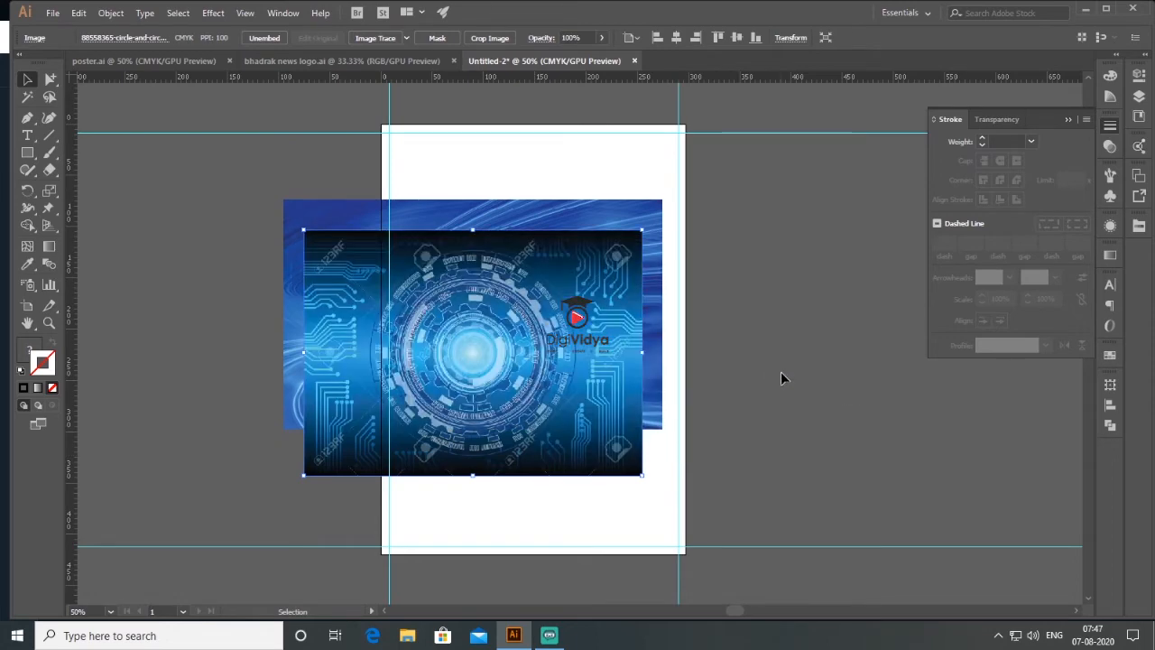
left_click_drag(521, 402, 539, 354)
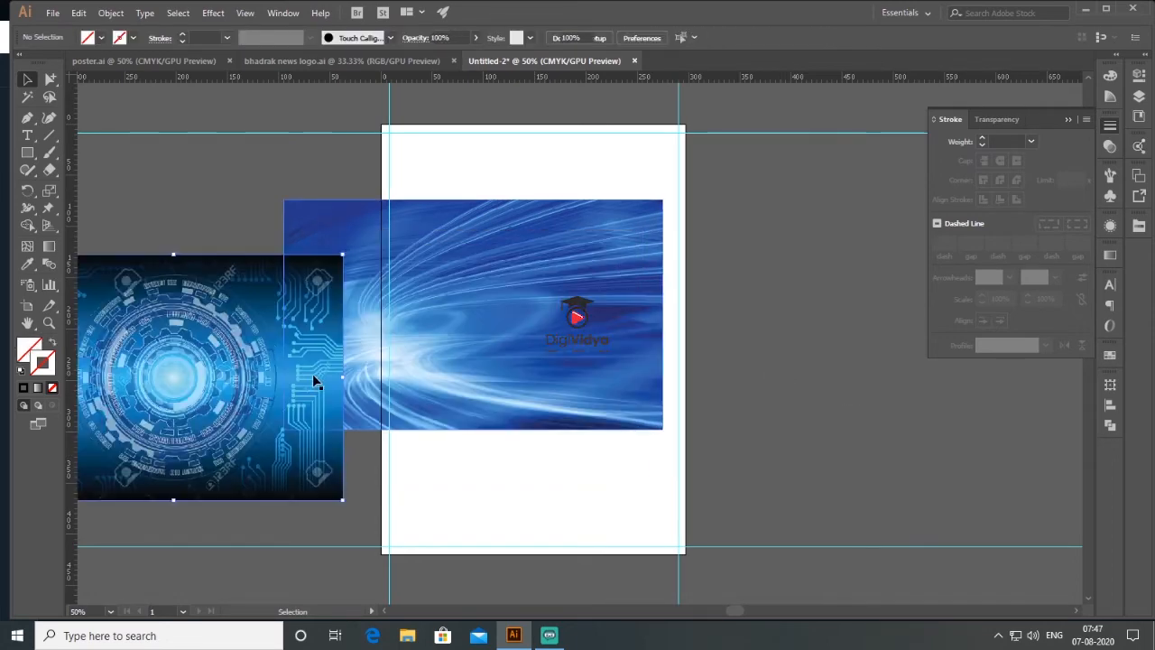
left_click_drag(257, 281, 88, 290)
- Enlarge and reposition the blue light-streak image so that it covers the whole artboard
left_click(505, 361)
left_click_drag(663, 429, 908, 578)
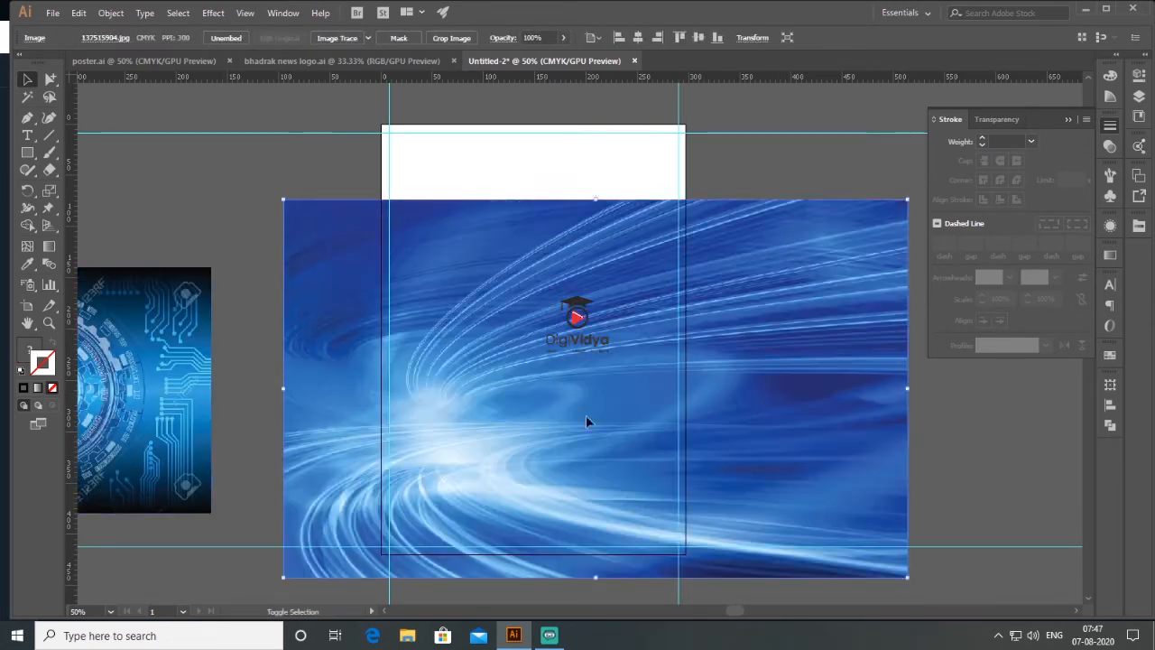
left_click_drag(283, 223, 216, 181)
left_click_drag(487, 390, 618, 372)
left_click_drag(593, 365, 618, 348)
left_click_drag(446, 598, 313, 453)
left_click_drag(245, 422, 213, 440)
left_click_drag(270, 406, 379, 527)
left_click_drag(698, 356, 731, 355)
- Move the circuit image over the upper part of the artboard and set its blending mode to Overlay
left_click_drag(128, 370, 602, 228)
left_click_drag(571, 253, 620, 254)
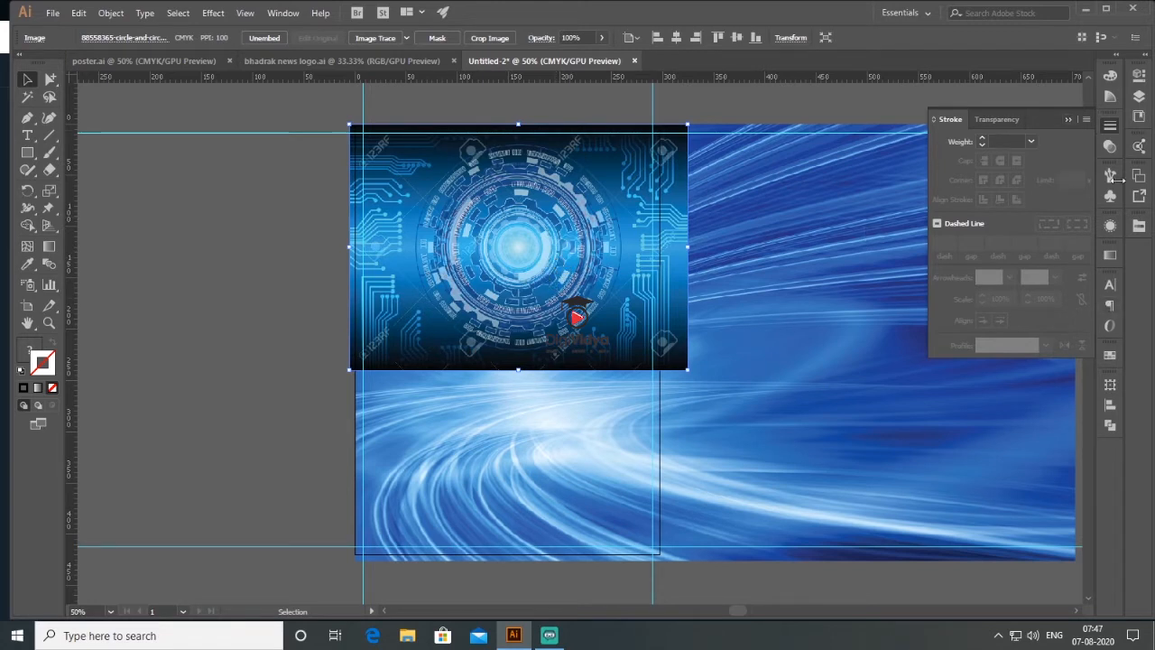
left_click(1111, 149)
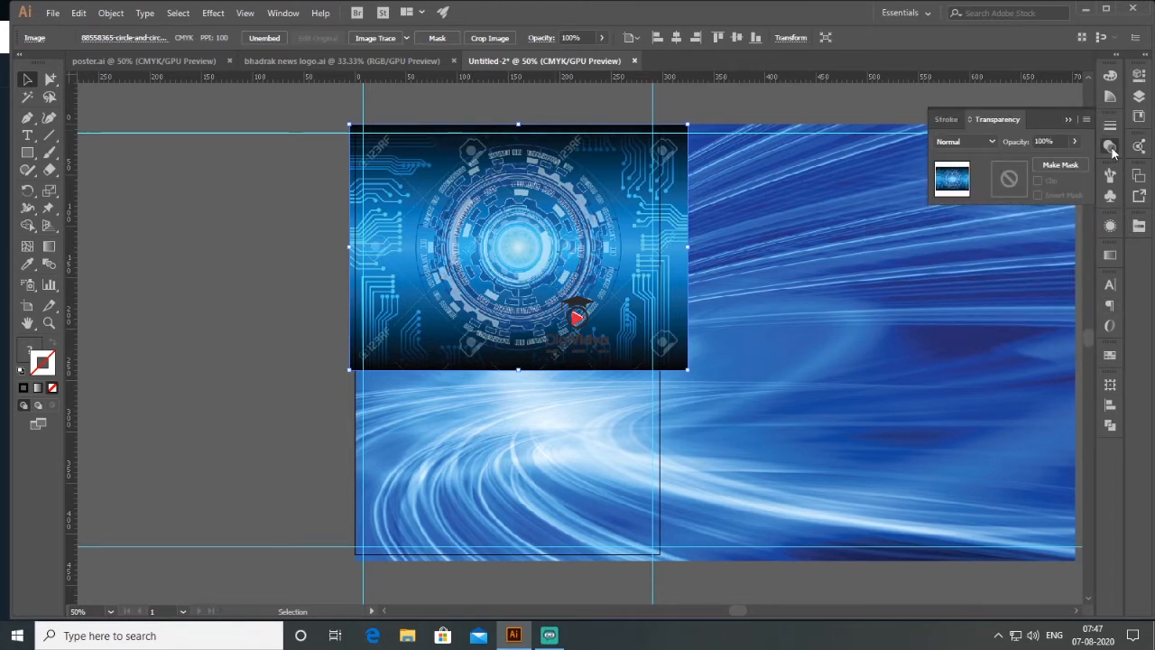
left_click(990, 141)
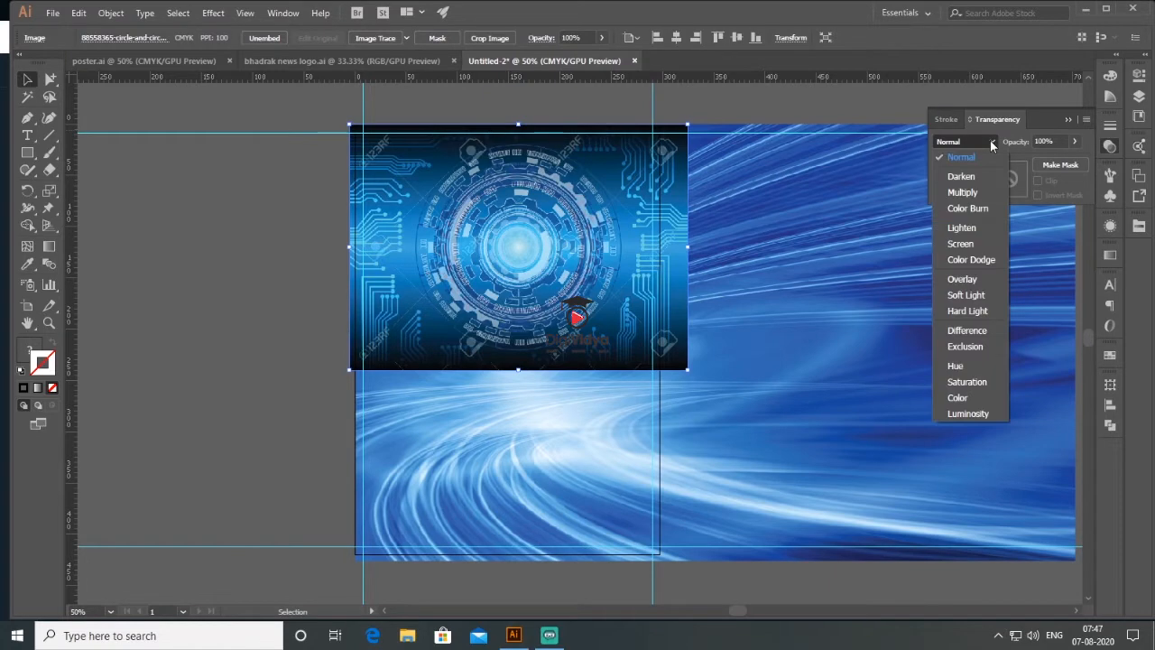
left_click(964, 278)
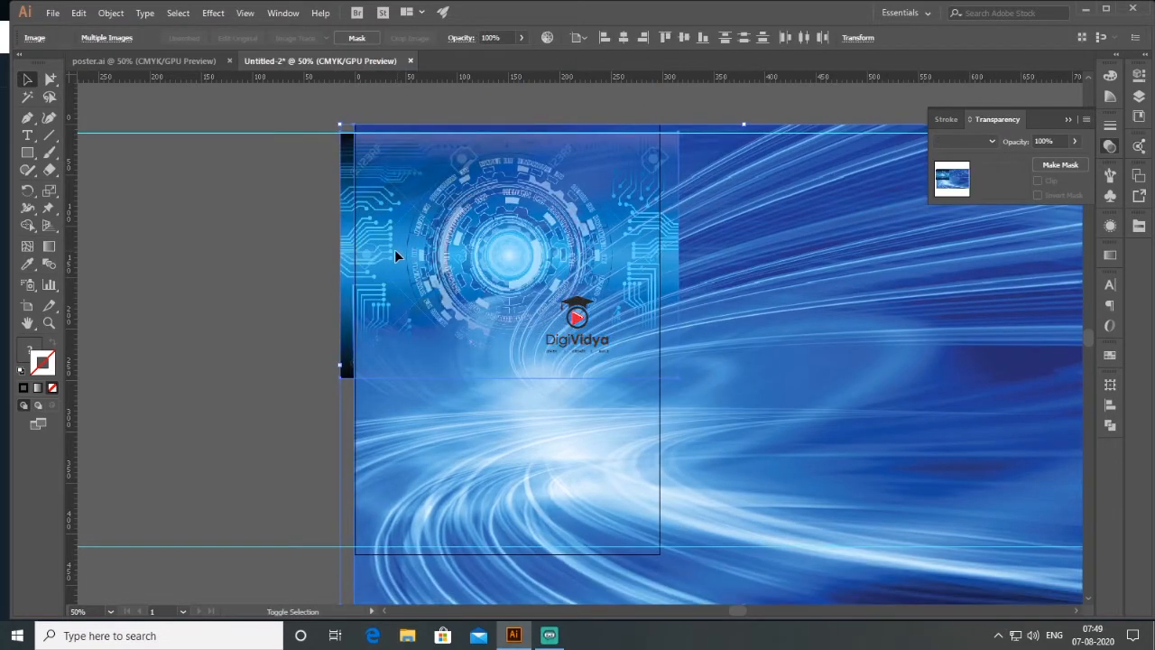
key("shift+Up")
key("shift+Up")
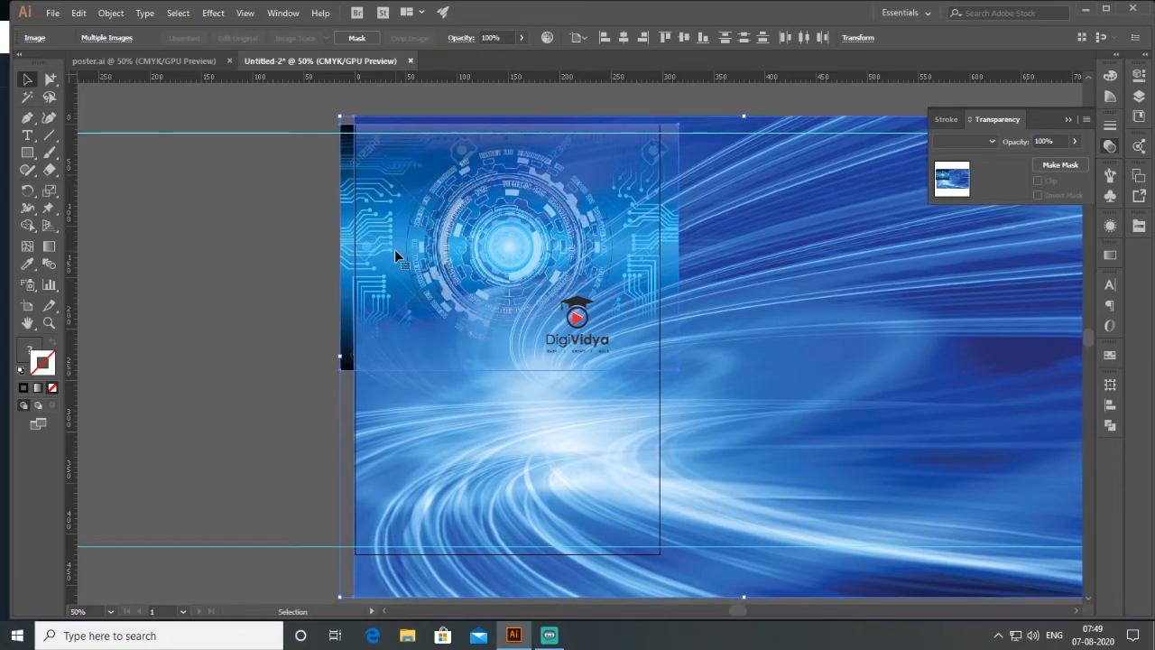
left_click(127, 228)
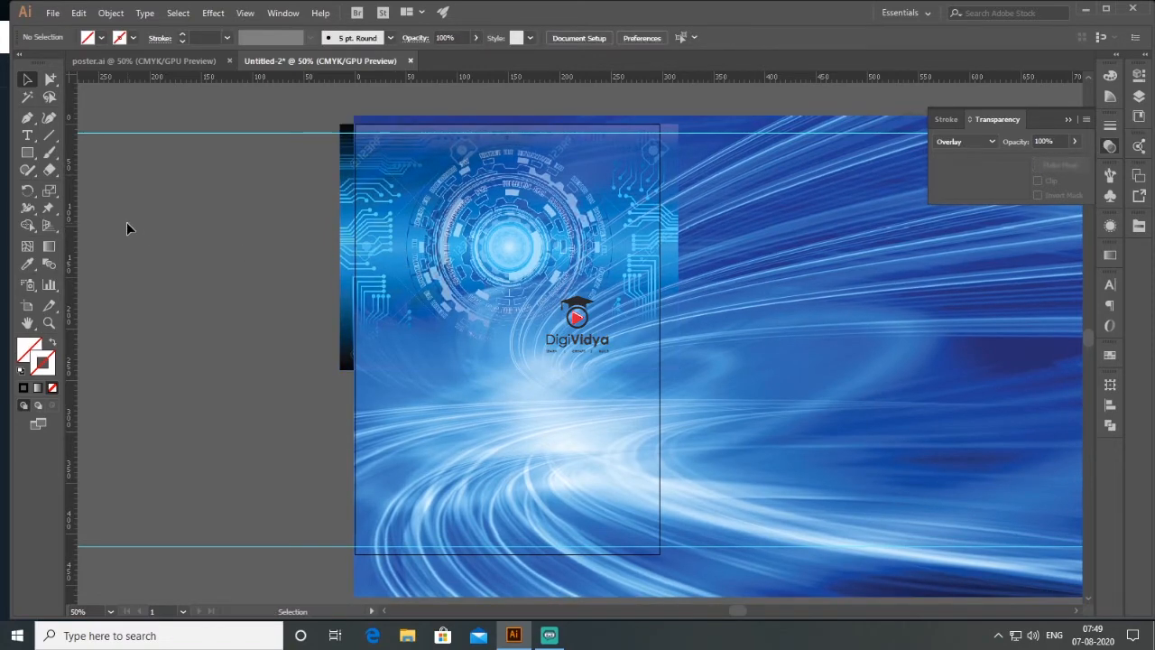
- Add the two-line text "NO.1 ODIA / NEWS CHANNEL" left of the artboard and scale it up to about 123 pt
mouse_move(577, 282)
left_mouse_down()
mouse_move(625, 286)
mouse_move(584, 286)
left_mouse_up()
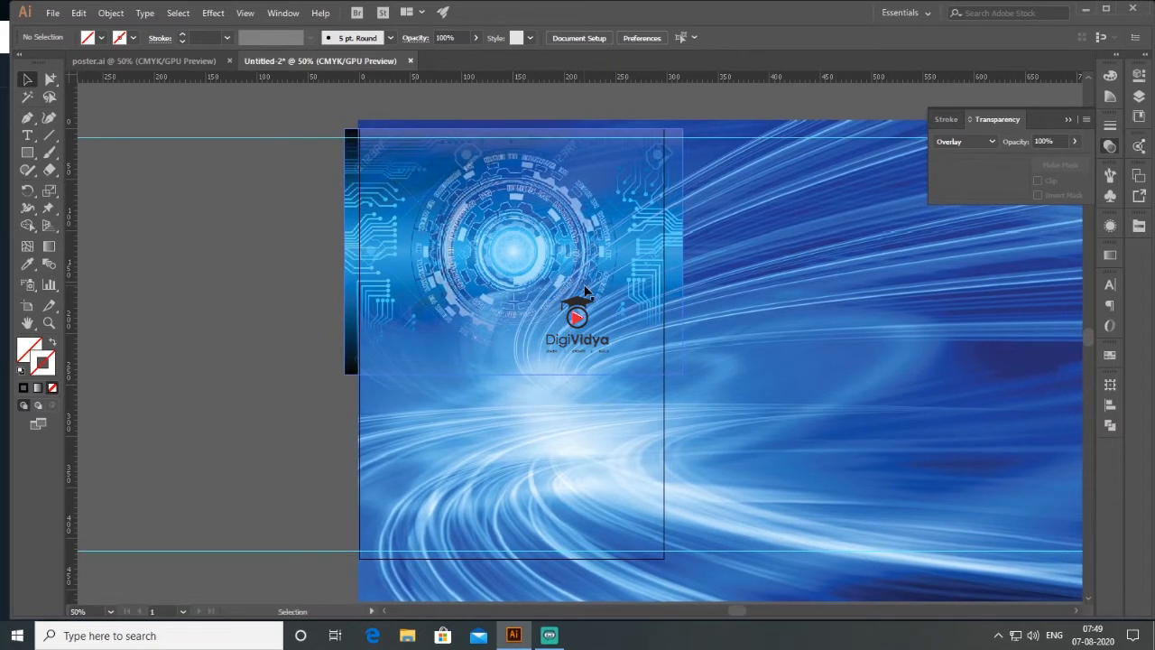
left_click(29, 138)
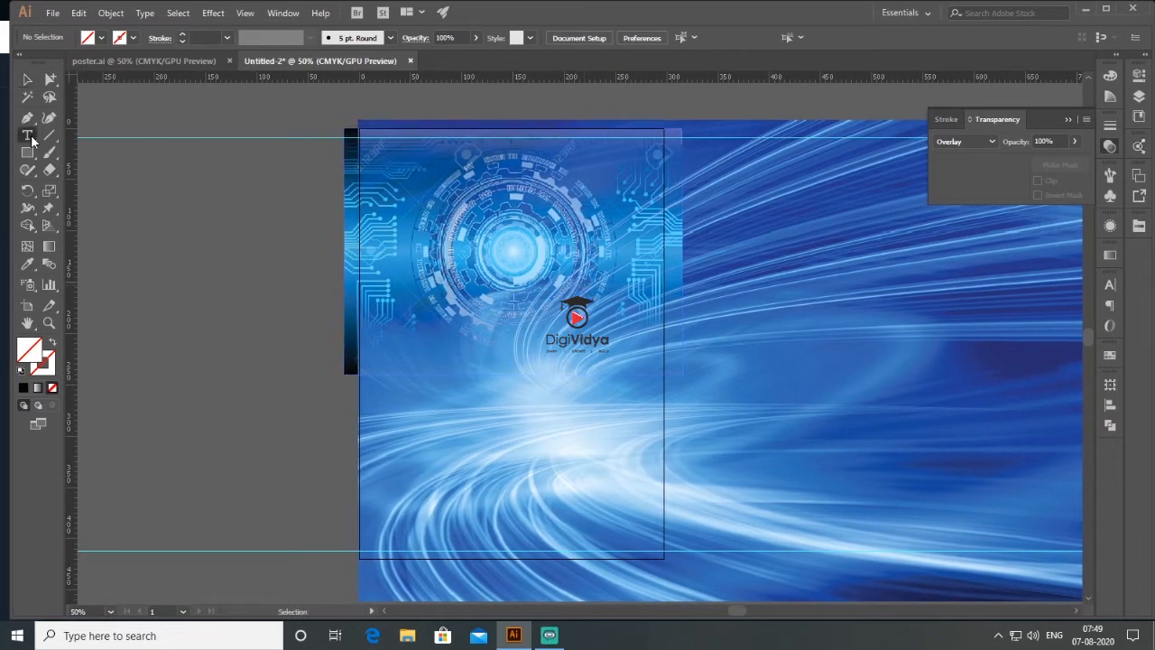
left_click(206, 253)
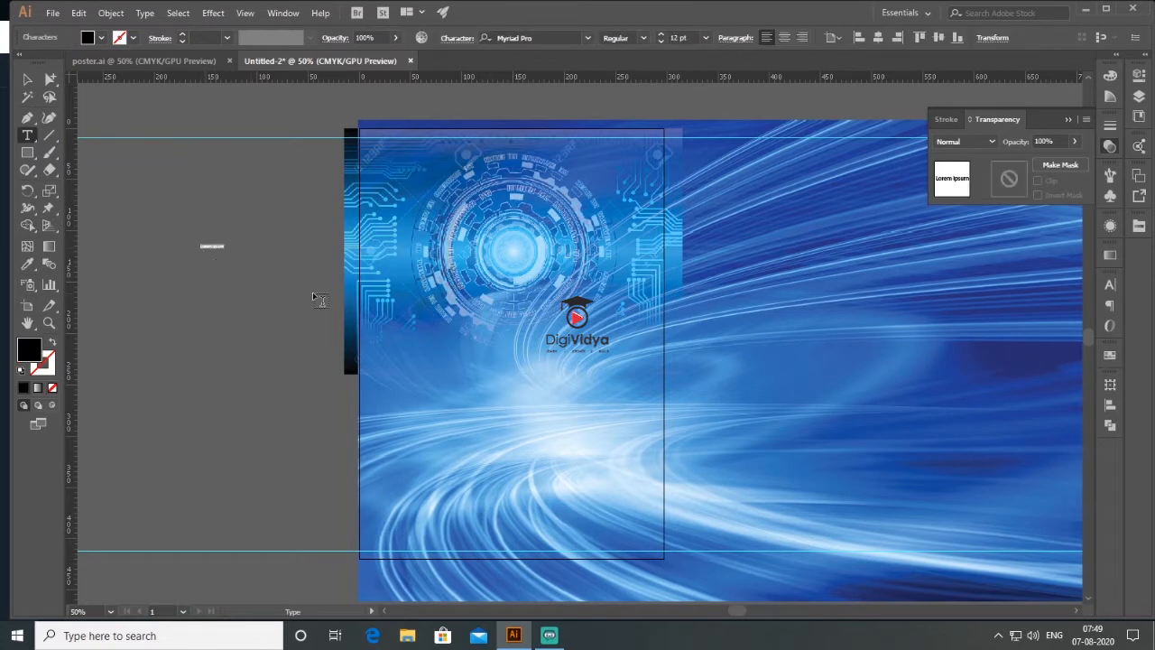
type("NO.1 ODIA")
key("Return")
type("NEWS CHANNEL")
left_click(28, 79)
left_click_drag(233, 256, 505, 357)
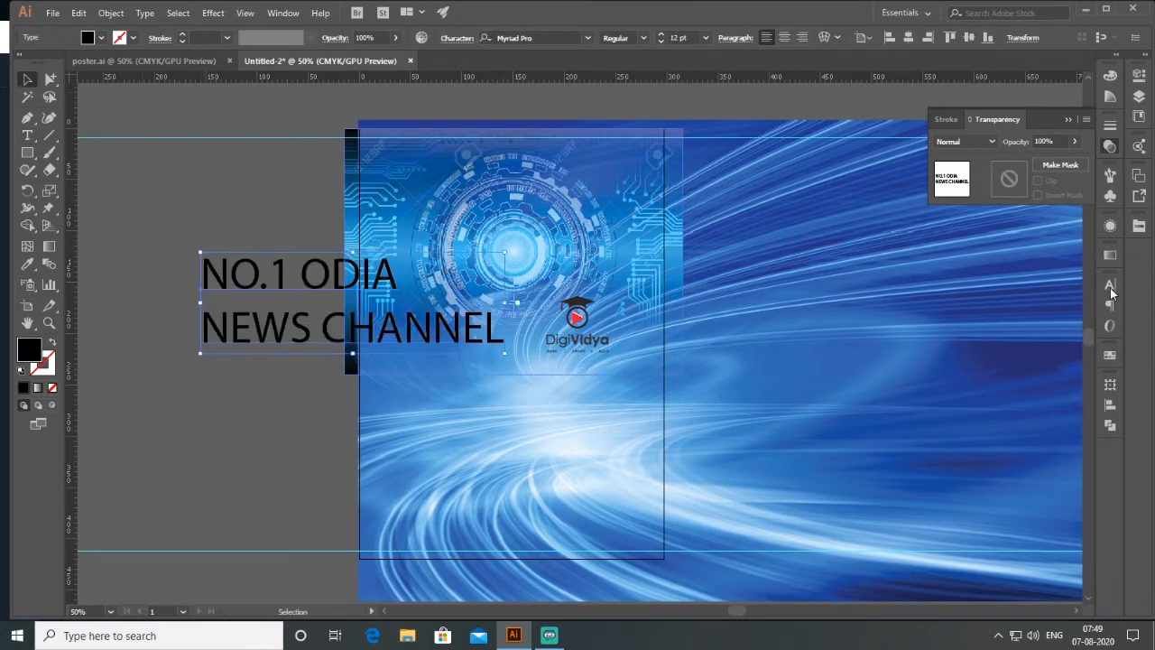
- Centre-align the two lines of the headline text
left_click(1110, 287)
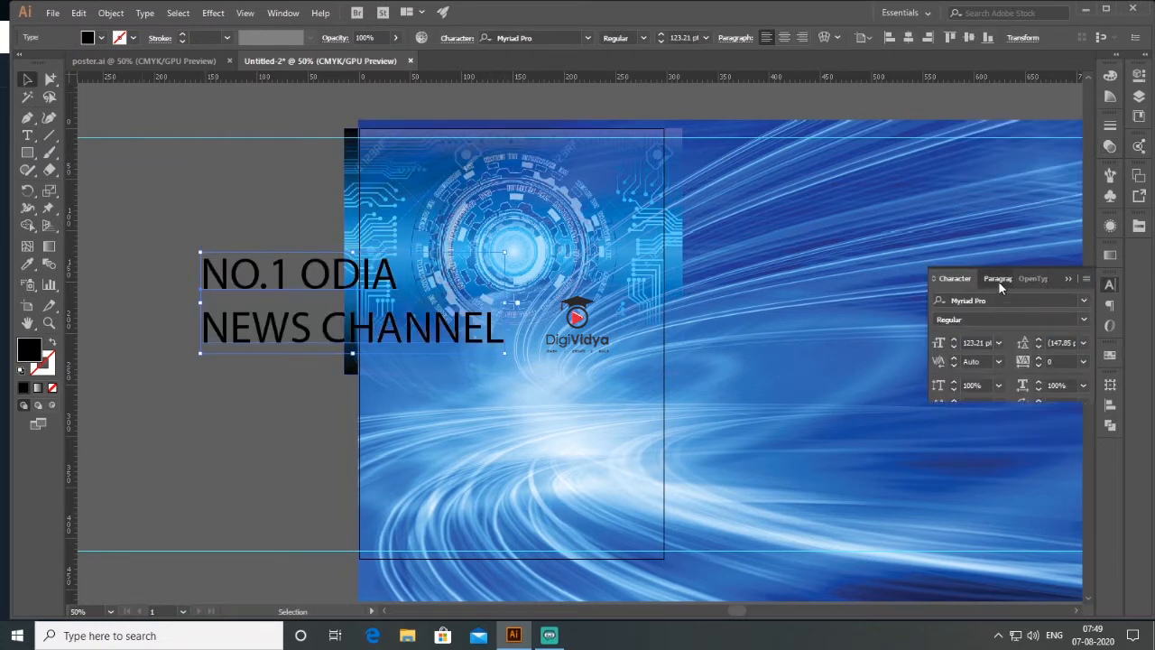
left_click(998, 279)
left_click(964, 303)
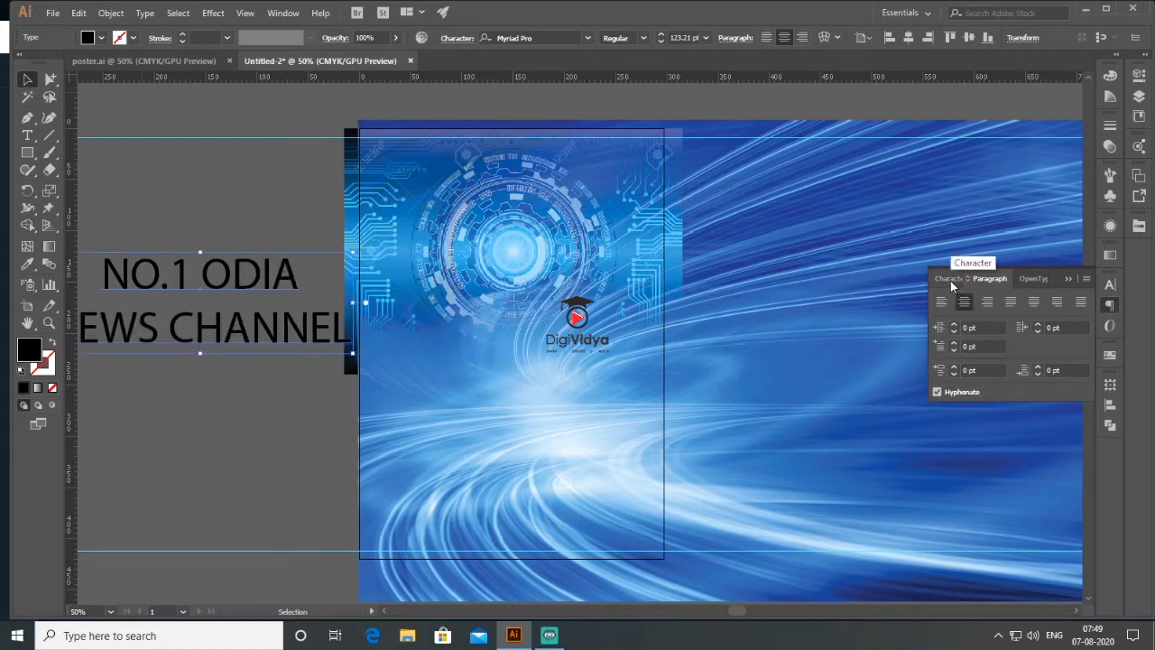
- Set the headline's font to Barlow Condensed SemiBold
left_click(951, 280)
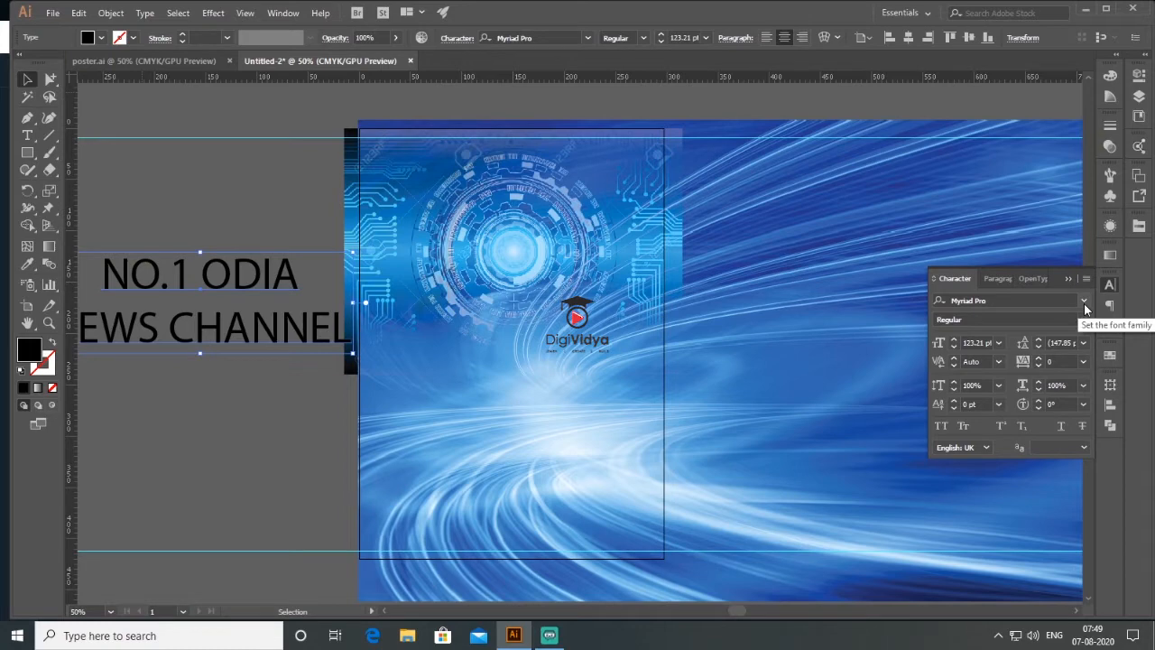
left_click(1084, 303)
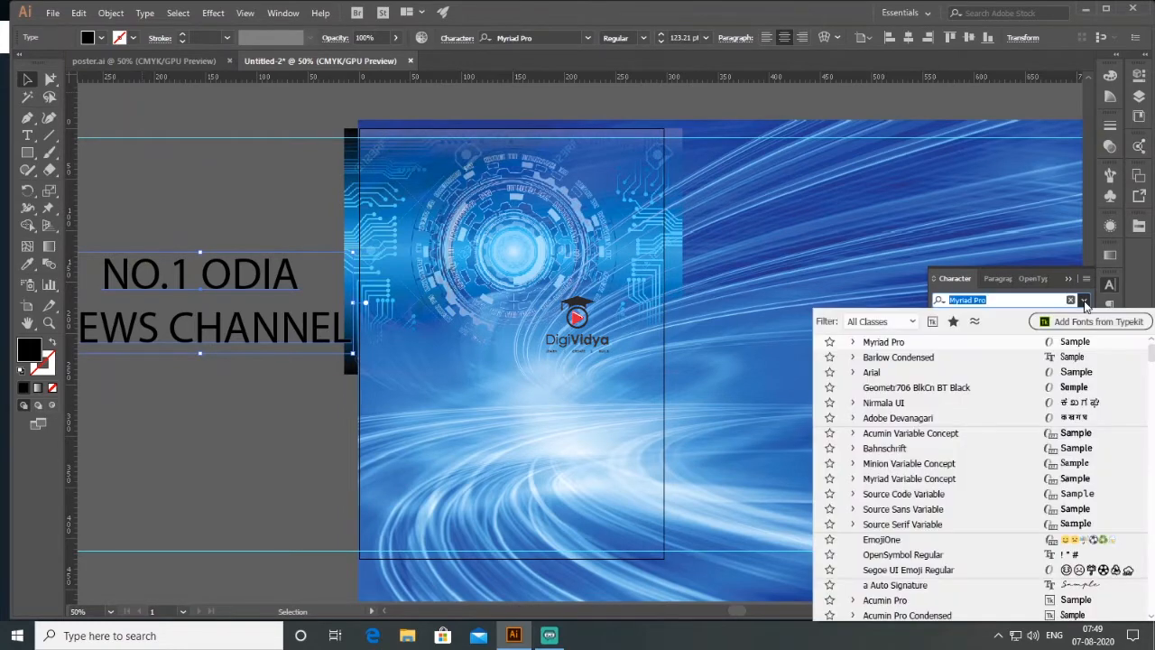
left_click(1074, 360)
left_click(1084, 320)
left_click(963, 591)
left_click(1084, 320)
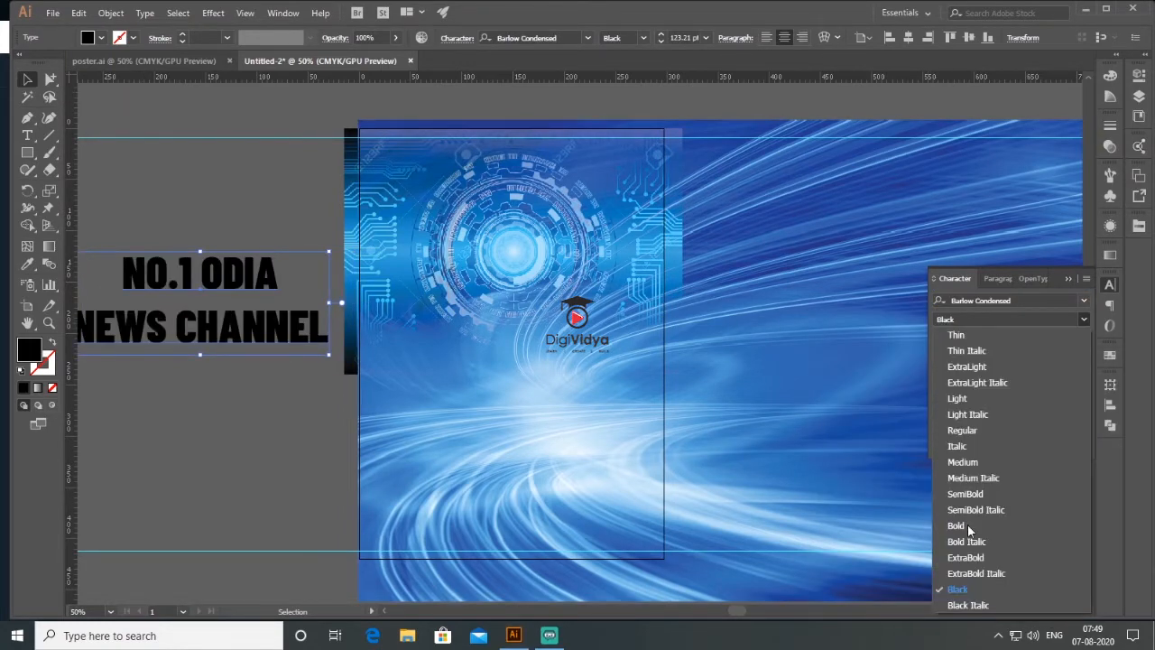
left_click(965, 493)
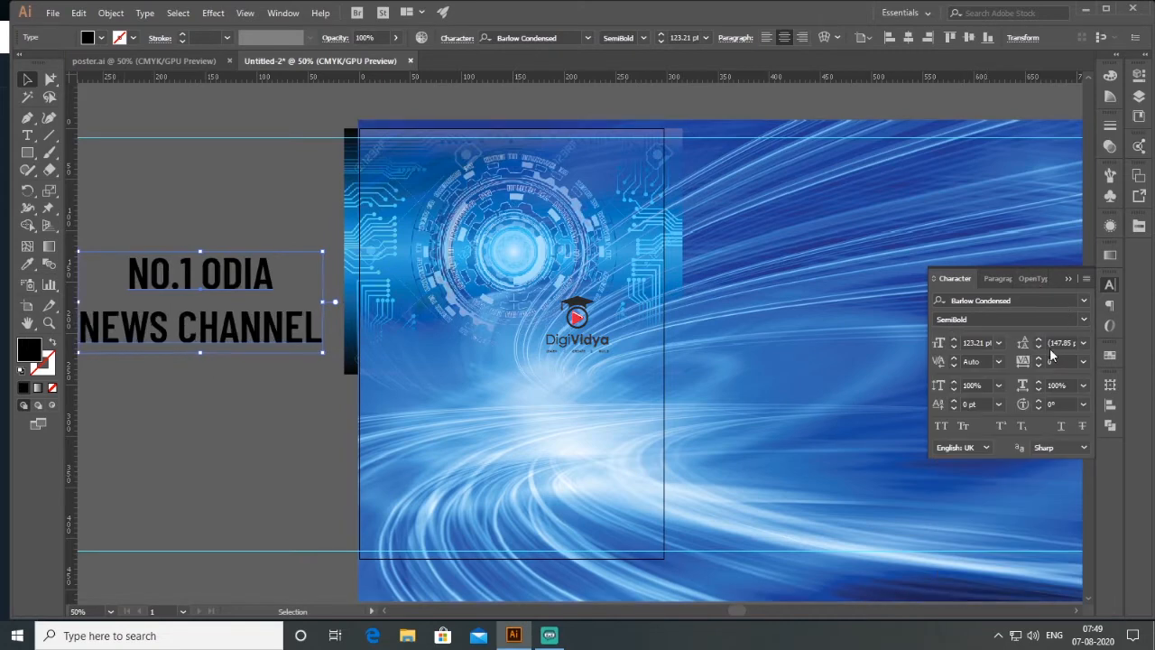
- Reduce the headline's leading to 104 pt
left_click(1039, 346)
left_click(1038, 346)
left_click(1039, 347)
left_click(1039, 346)
left_click(1038, 346)
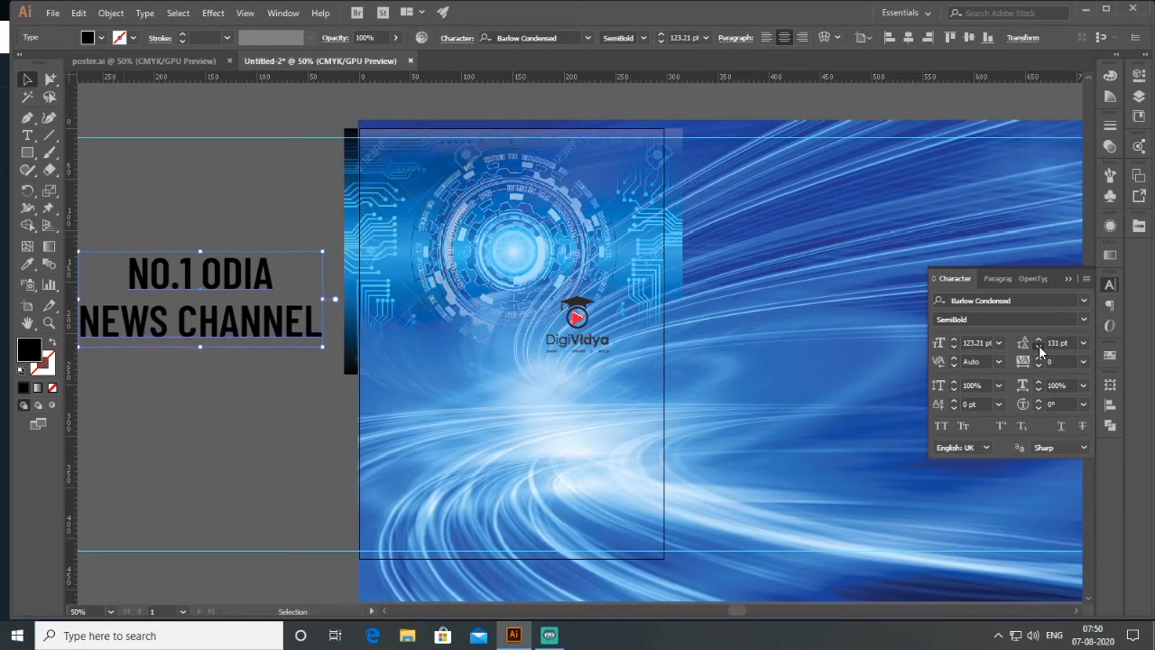
left_click(1038, 347)
left_click(1038, 347)
left_click(1038, 346)
left_click(1039, 346)
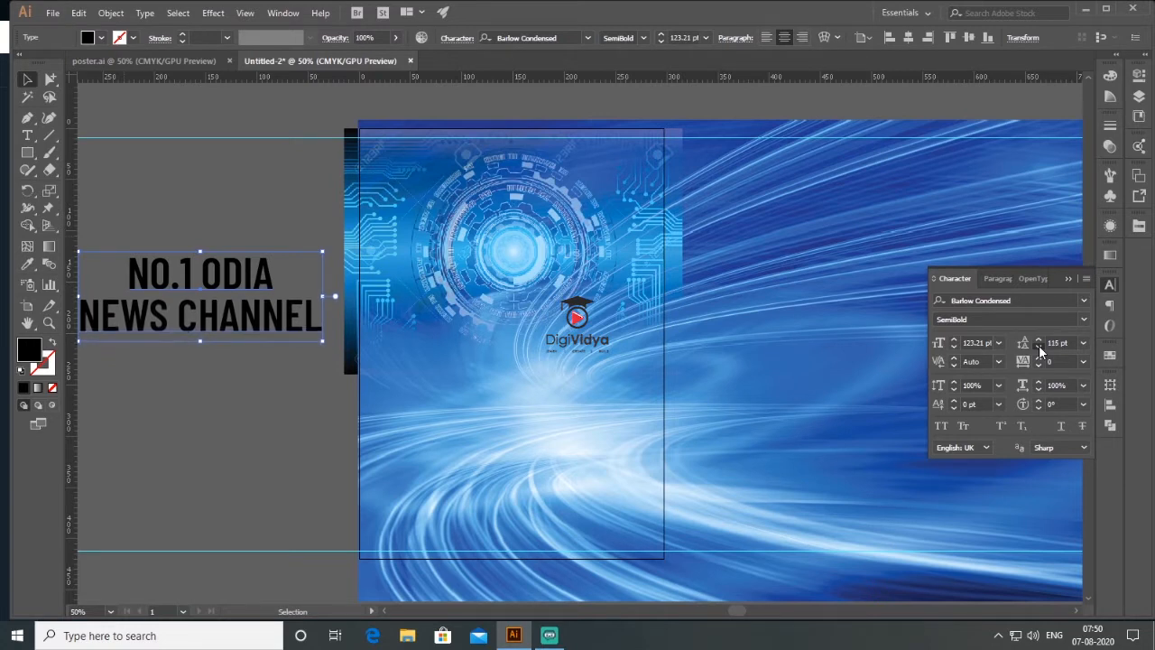
left_click(1038, 346)
left_click(1039, 347)
left_click(1039, 347)
left_click(1039, 347)
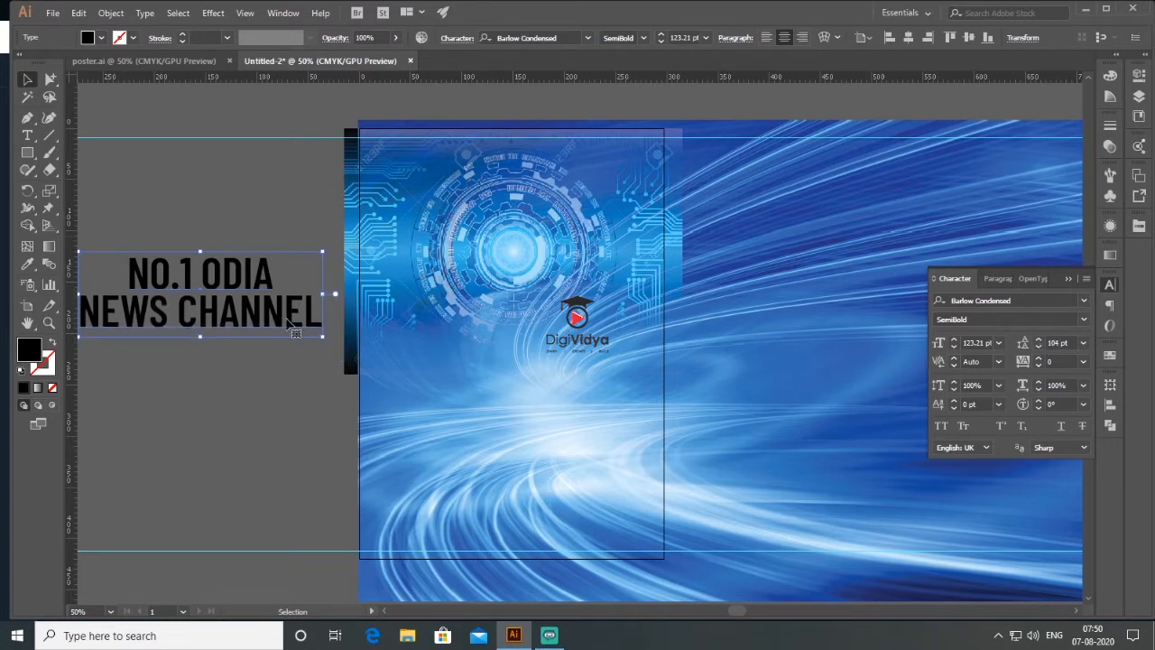
- Move the headline onto the upper part of the artboard and add vertical guides just inside the artboard's side edges
left_click_drag(287, 320, 589, 210)
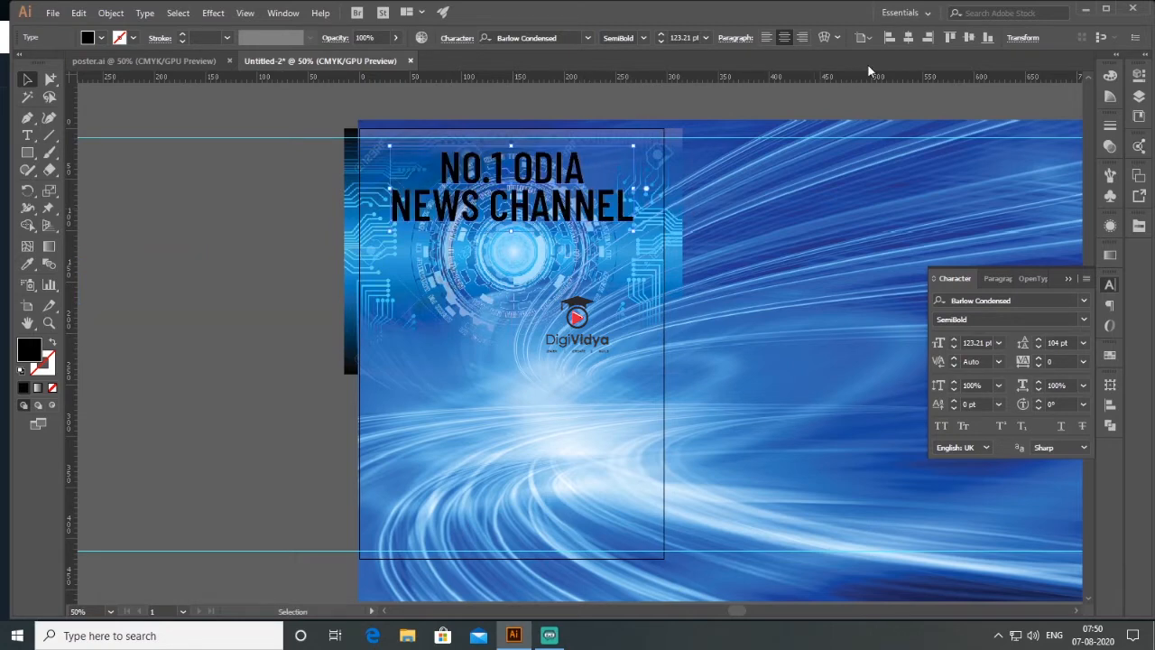
left_click(969, 37)
left_click_drag(542, 367, 541, 213)
left_click(97, 318)
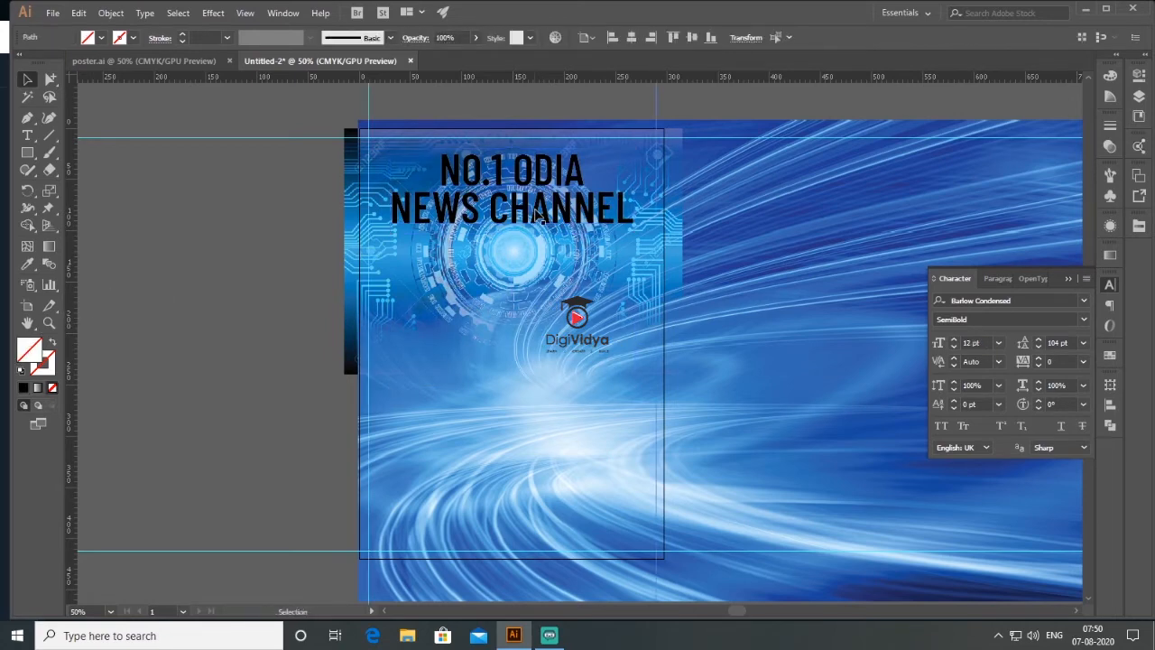
- Fill the headline text with white and convert it to outlines
right_click(536, 210)
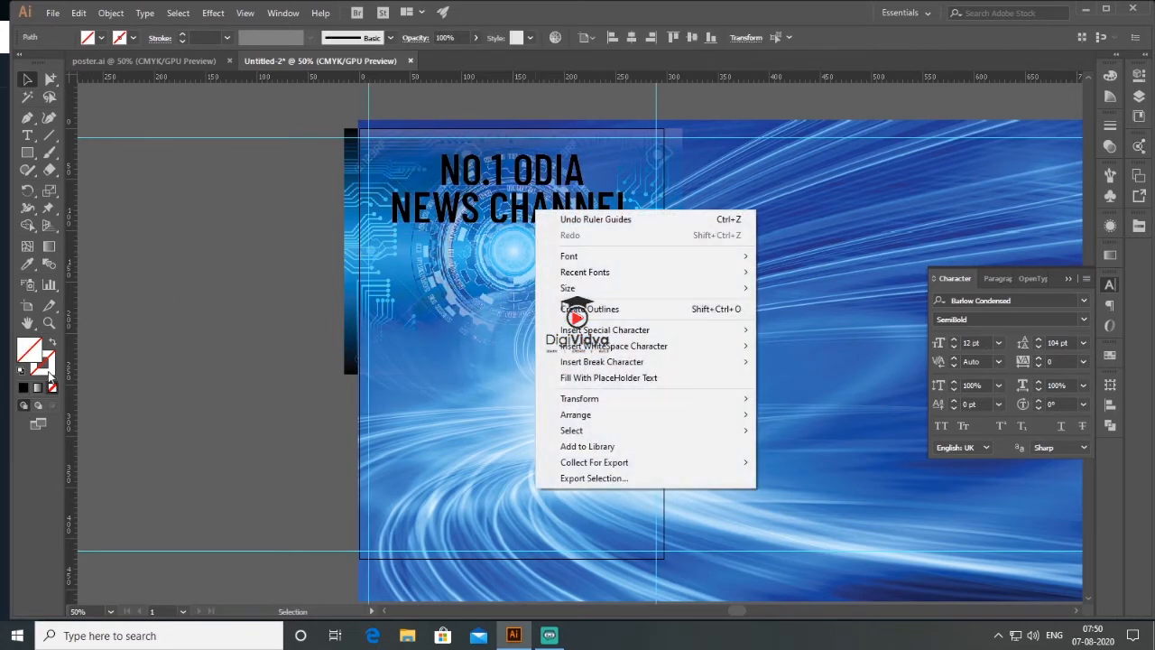
left_click(22, 371)
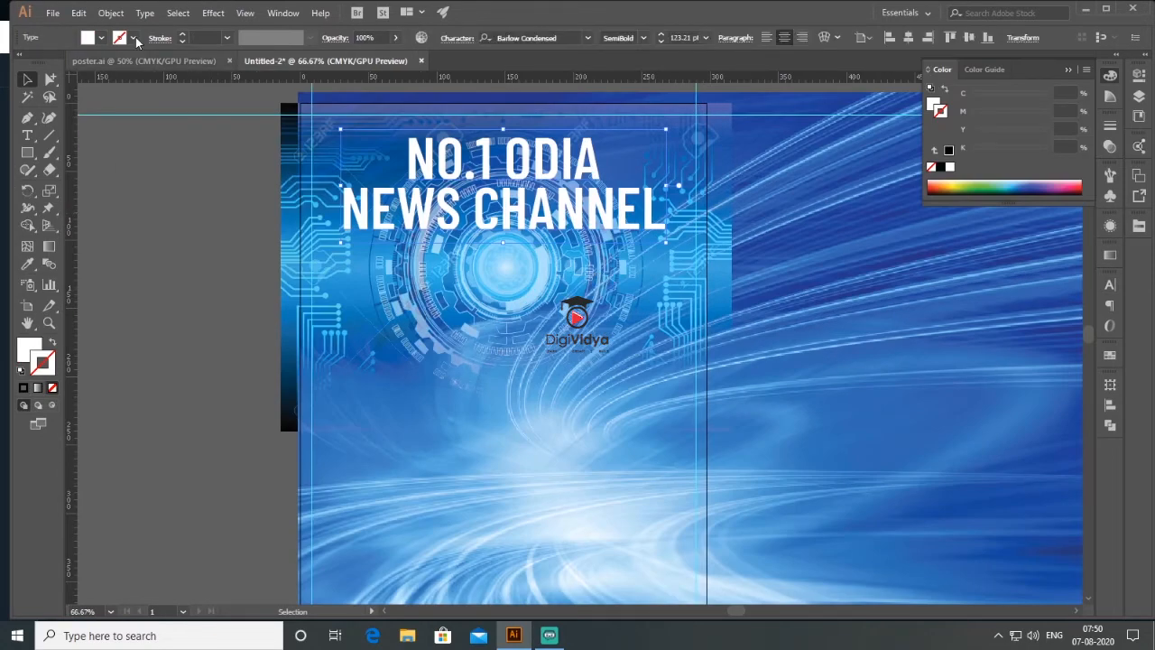
left_click(145, 14)
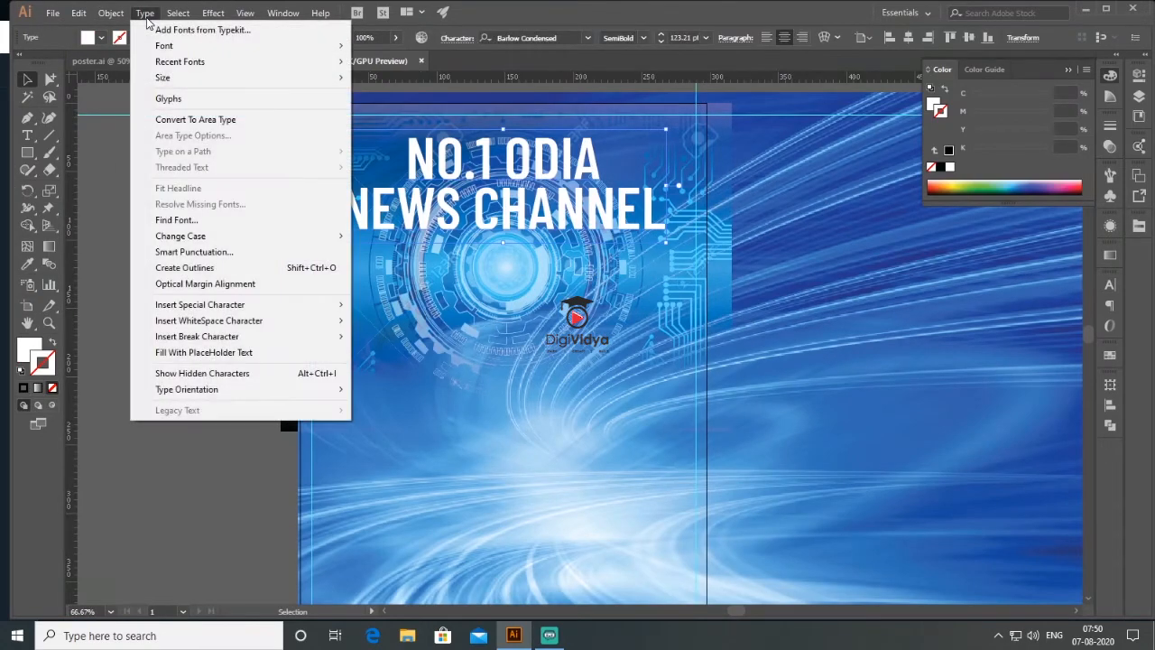
left_click(237, 268)
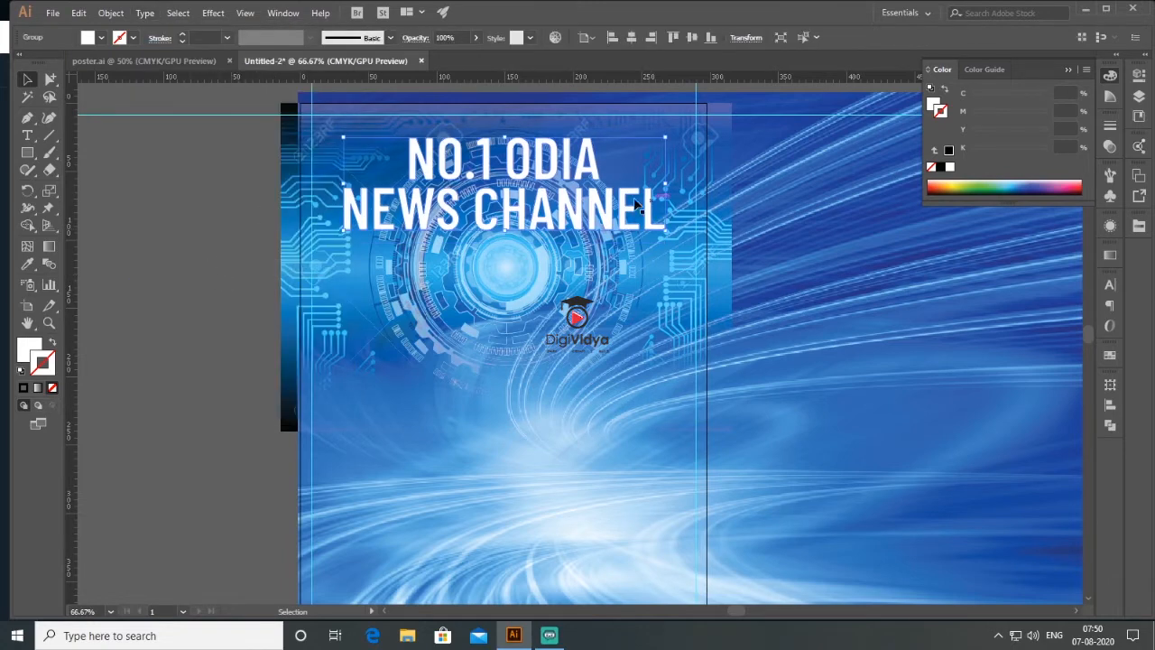
- Fill the outlined headline with a yellow-orange gradient from the Color Harmonies swatch library
left_click(28, 350)
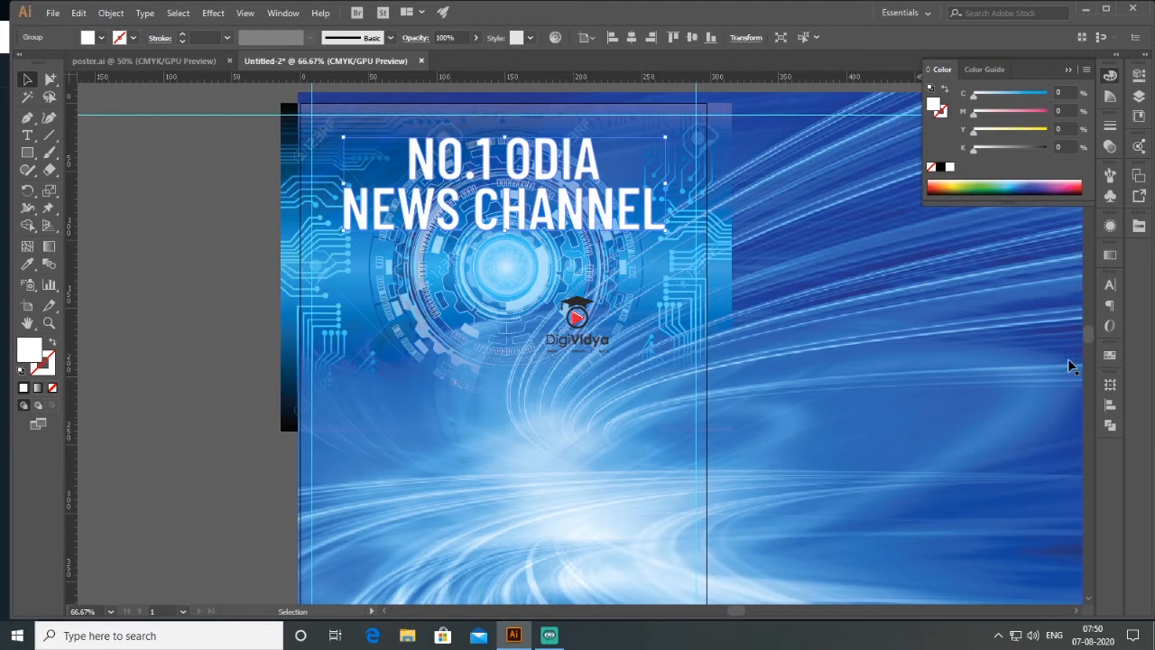
left_click(1140, 225)
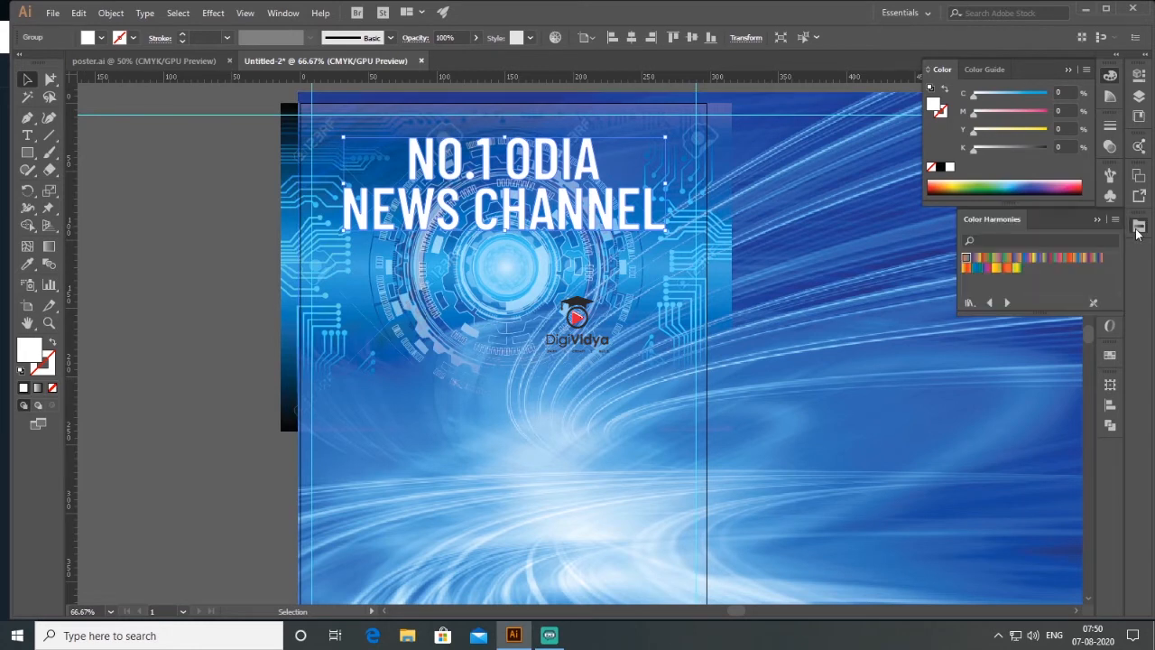
left_click(1008, 304)
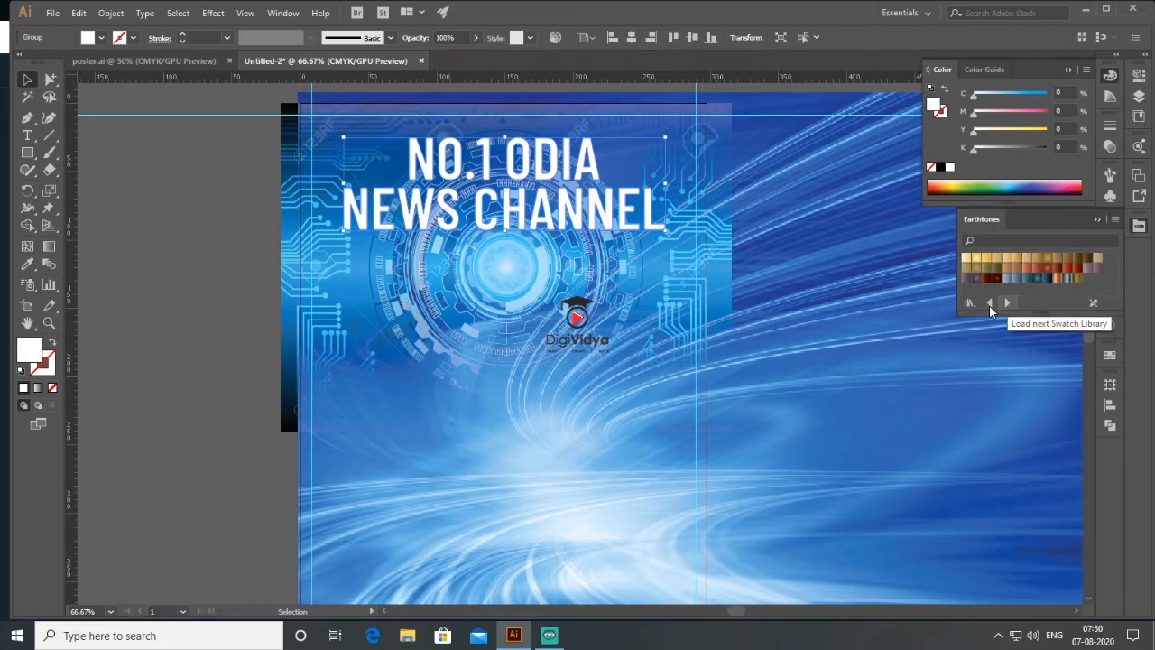
left_click(989, 303)
left_click(996, 267)
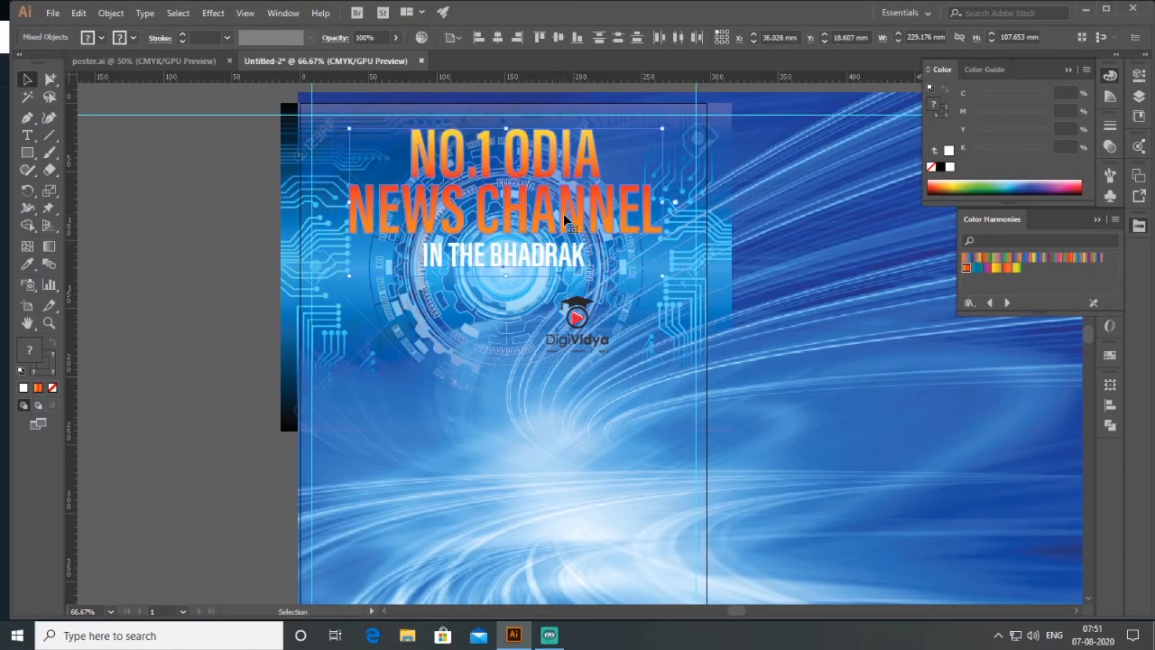
left_click(204, 354)
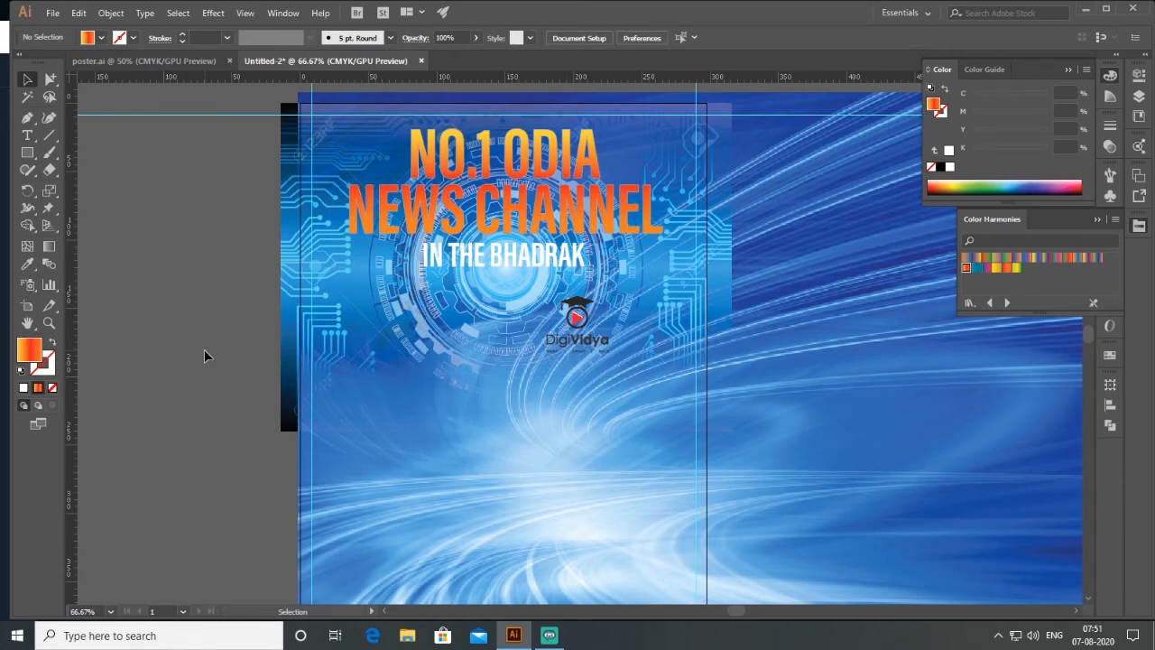
- Place the NEWS microphone logo in the document and centre it below the "IN THE BHADRAK" line
left_click(53, 13)
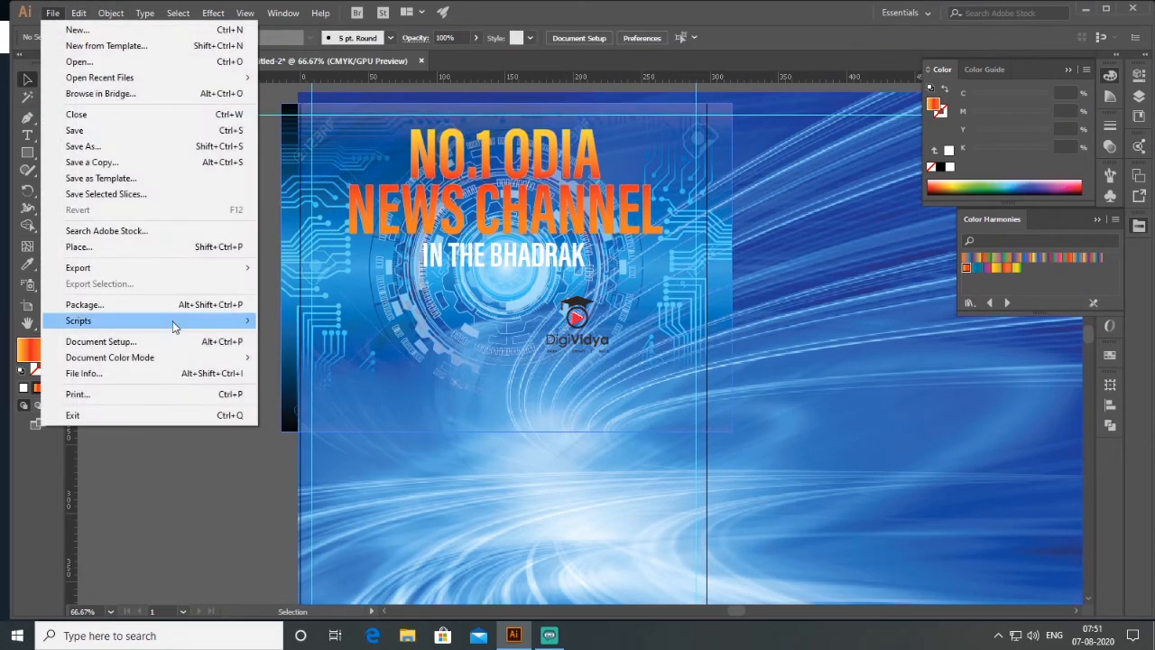
left_click(163, 247)
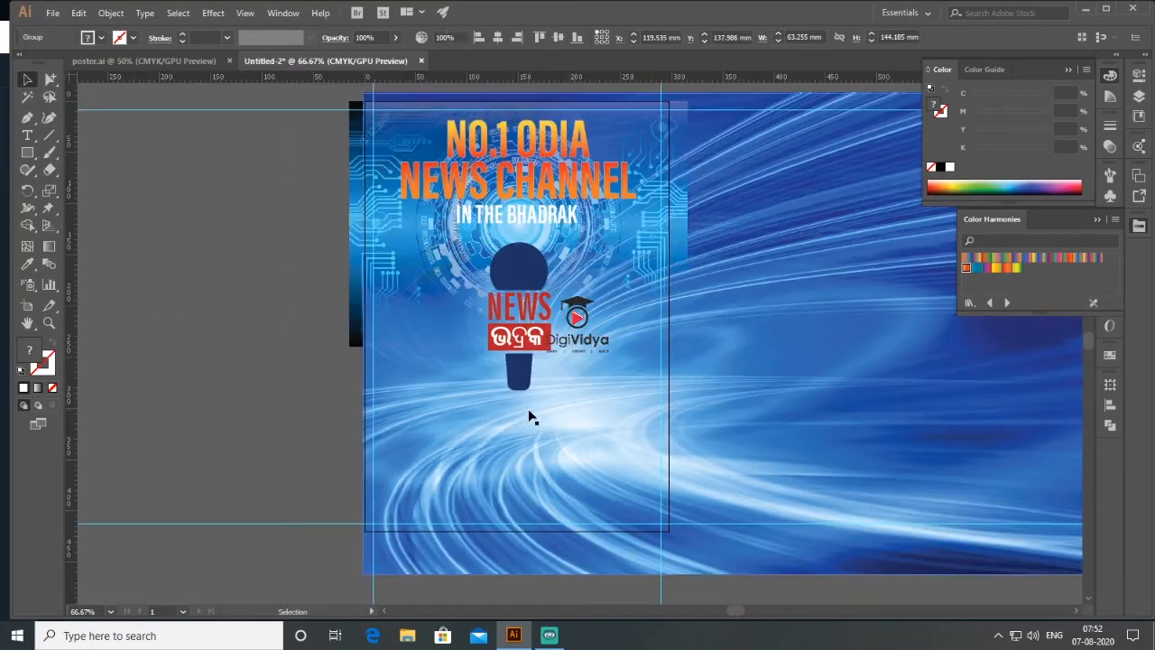
left_click(166, 314)
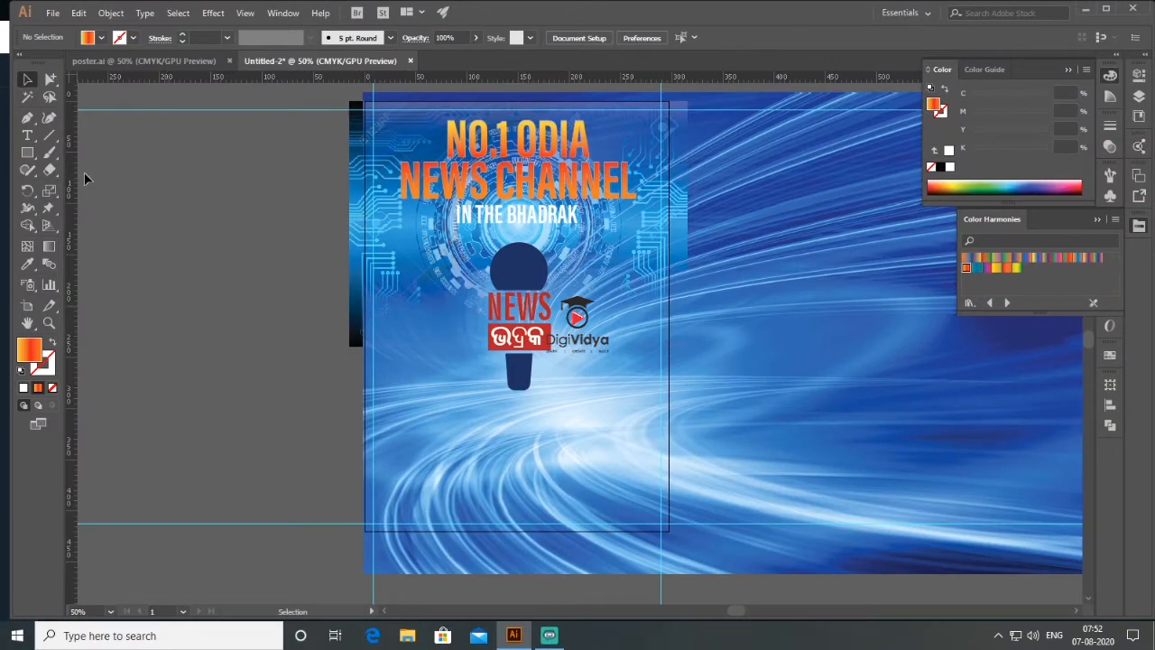
- Draw a narrow horizontal bar from the artboard's left edge above the lower guide and colour it with the logo's red
left_click(27, 152)
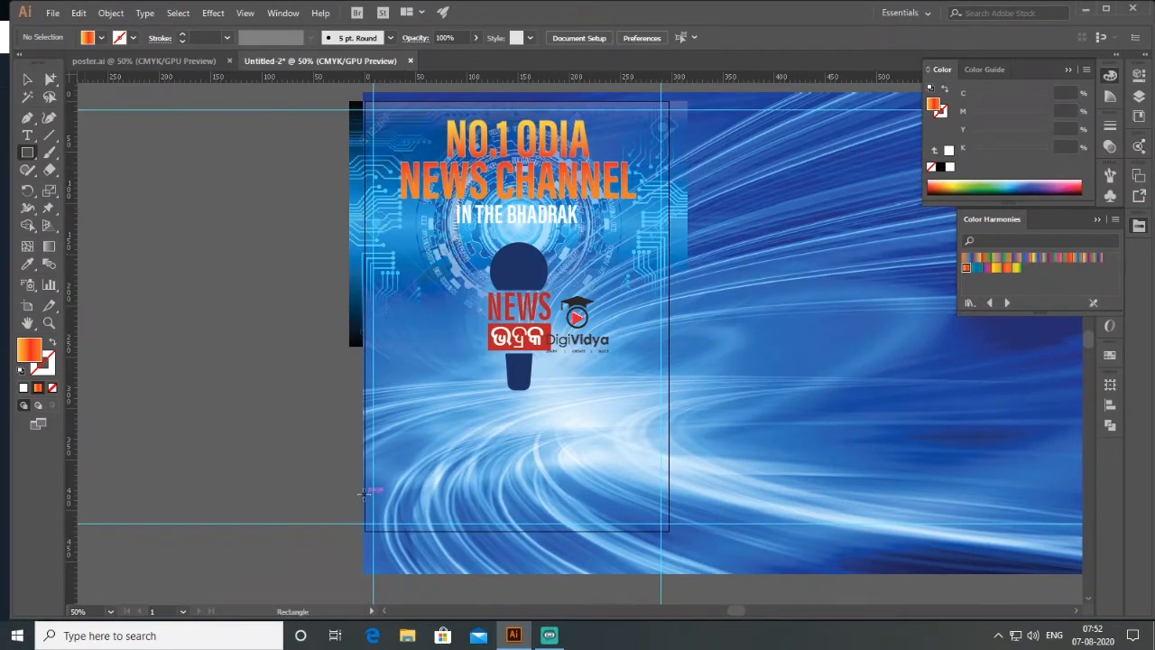
left_click_drag(365, 492, 502, 515)
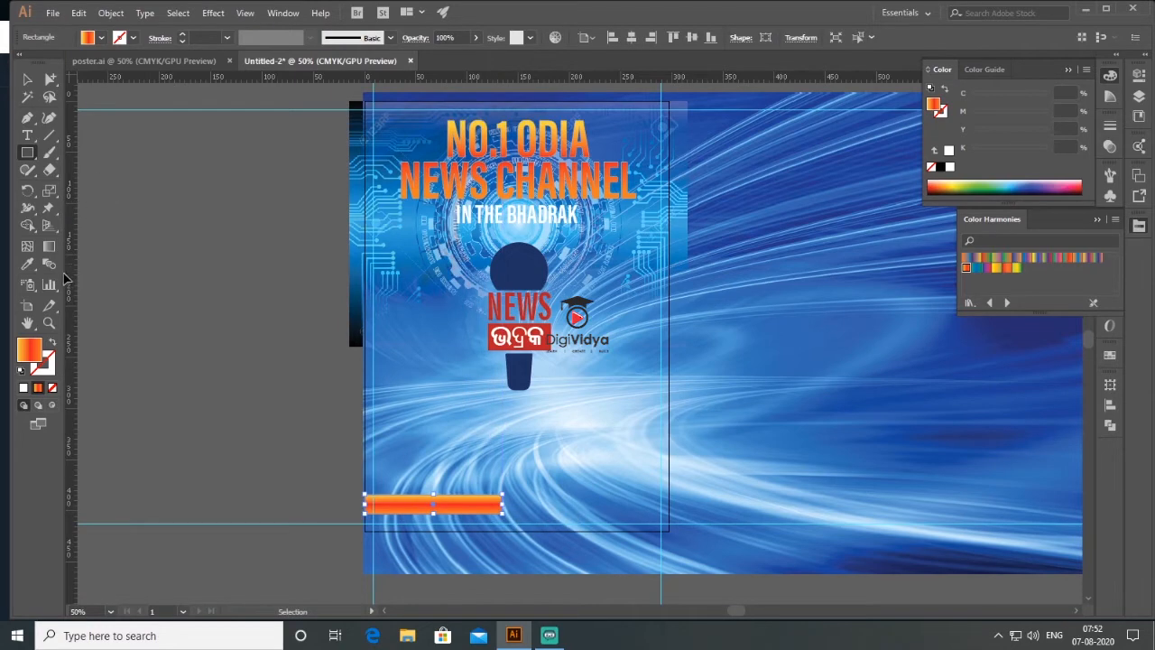
left_click(33, 268)
left_click(546, 331)
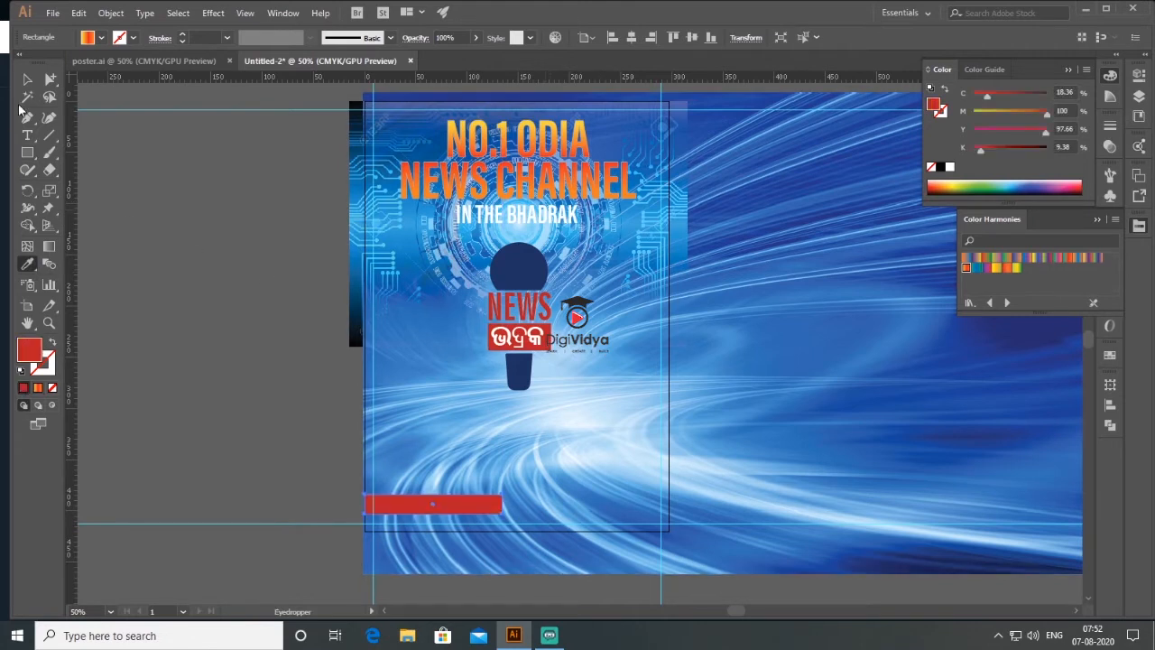
- Duplicate the red bar to the artboard's right edge and resize the copy to a taller bar about 158 mm wide, vertically centred on the first
left_click(27, 79)
left_click_drag(468, 501, 600, 473)
left_click_drag(530, 500, 494, 505)
left_click(586, 477)
left_click_drag(586, 475, 586, 487)
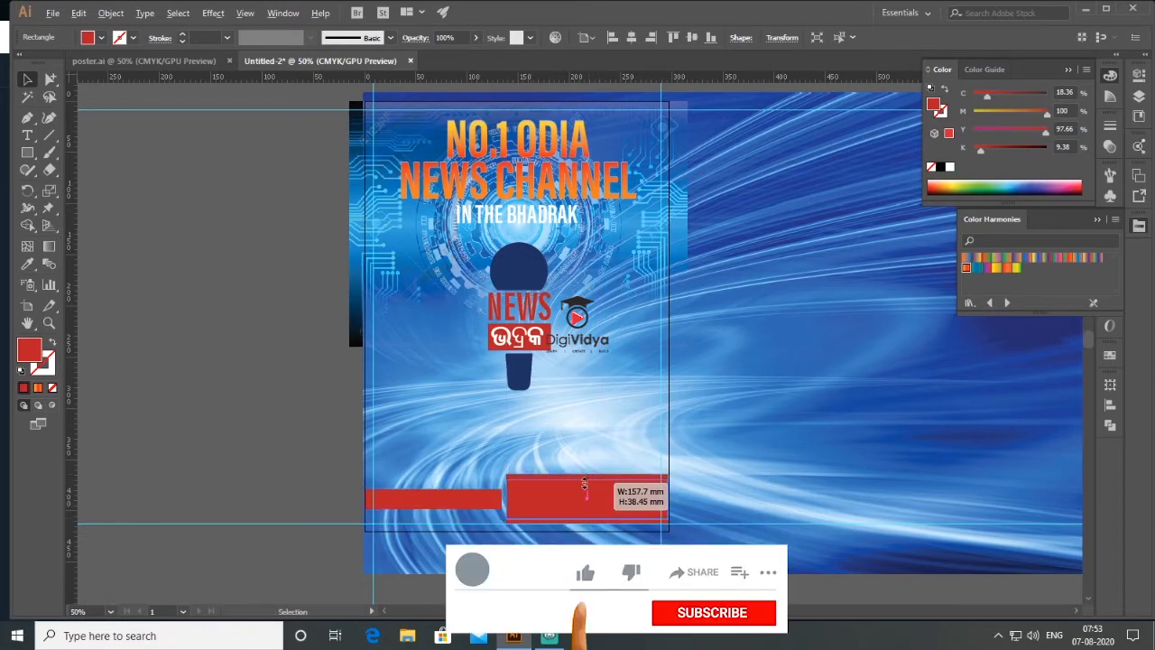
left_click(432, 499, "shift")
key("ctrl+plus")
key("ctrl+plus")
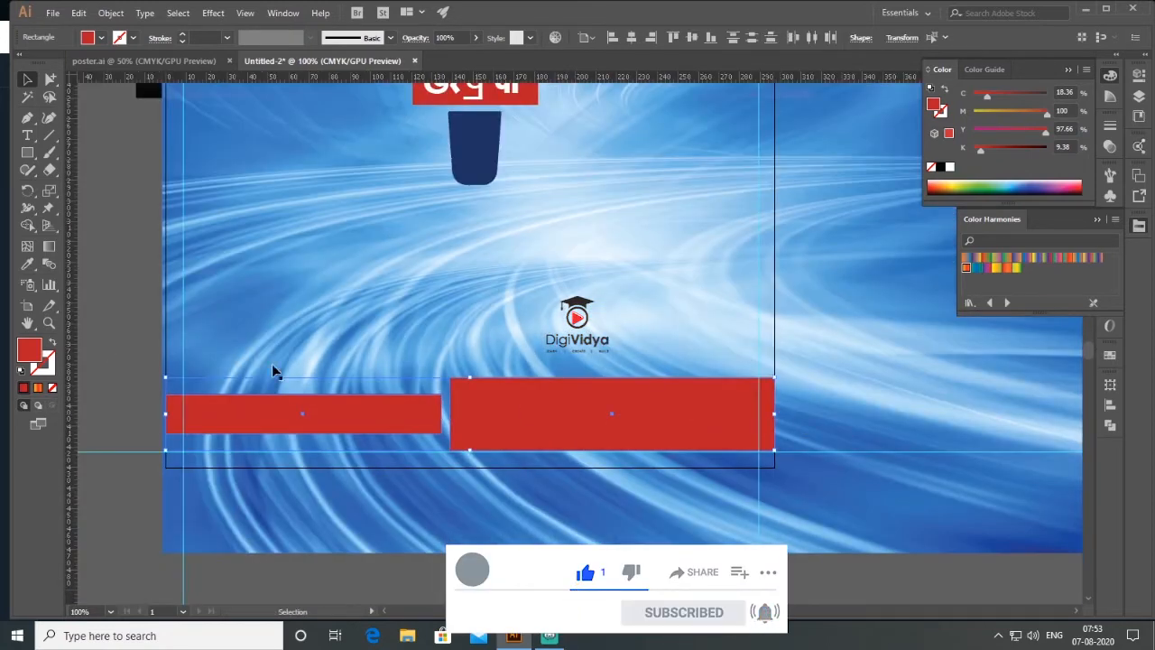
left_click(115, 320)
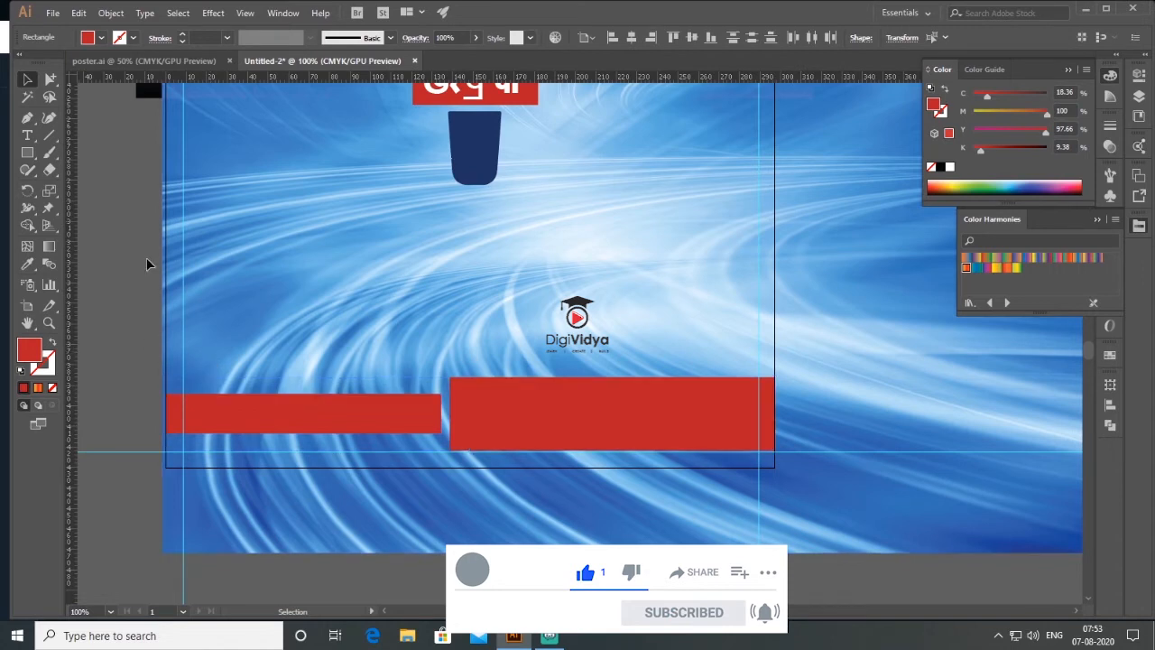
- Draw two thin vertical rectangles crossing the left part of the larger red bar
left_click(27, 152)
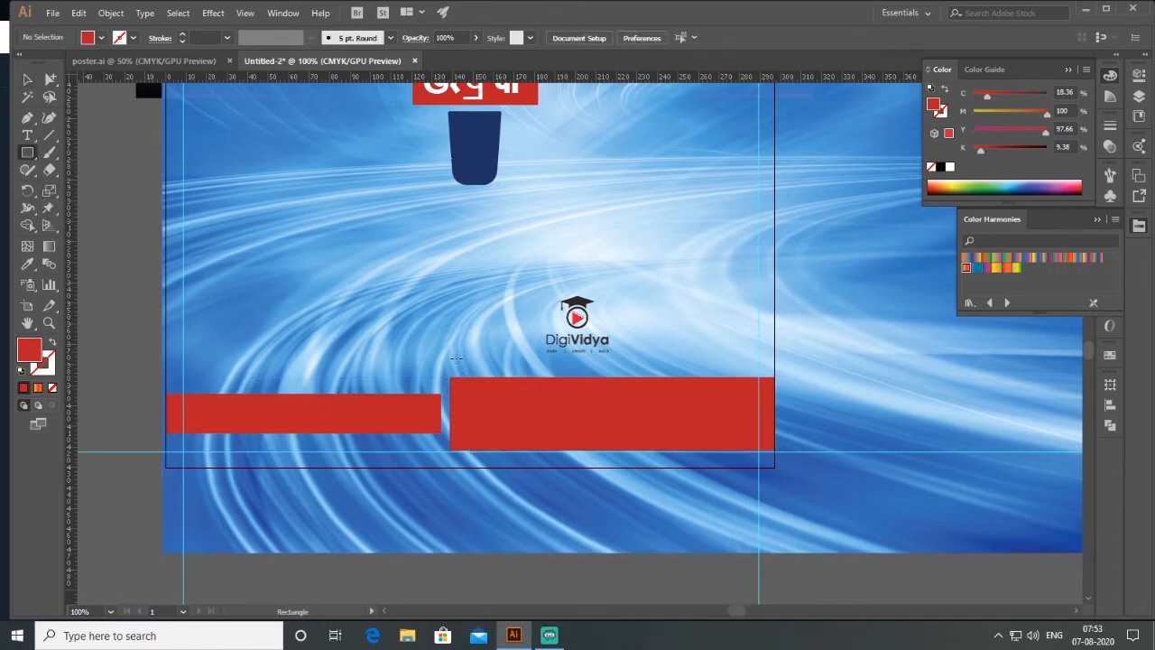
left_click_drag(464, 352, 475, 485)
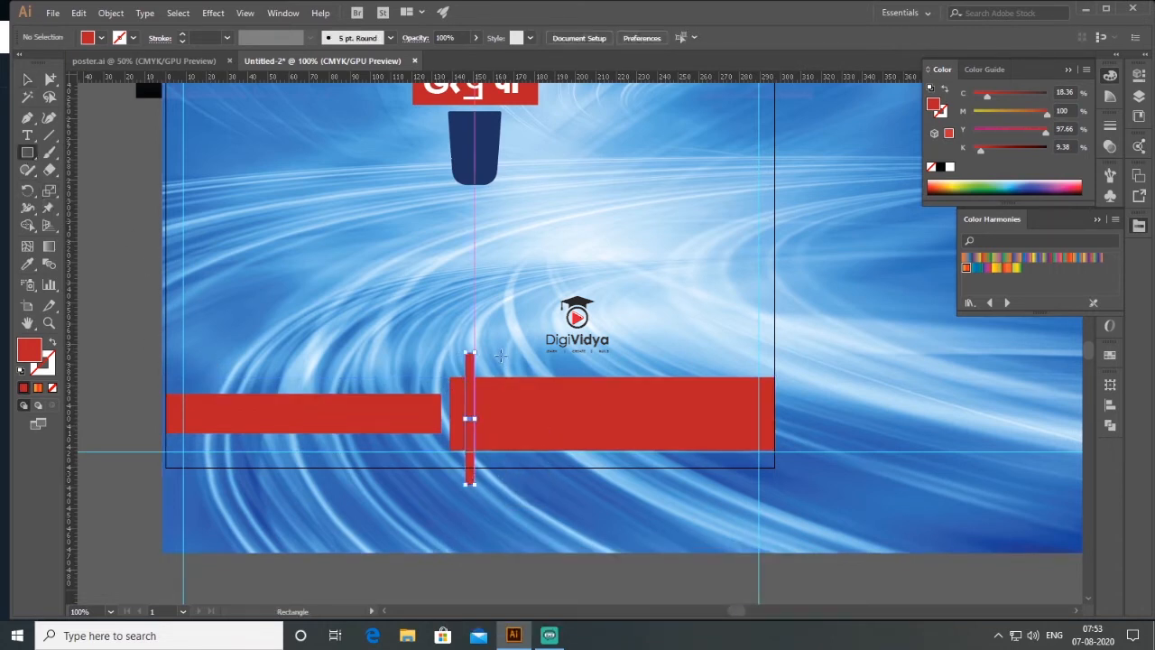
left_click_drag(500, 352, 509, 484)
key("v")
left_click(514, 370)
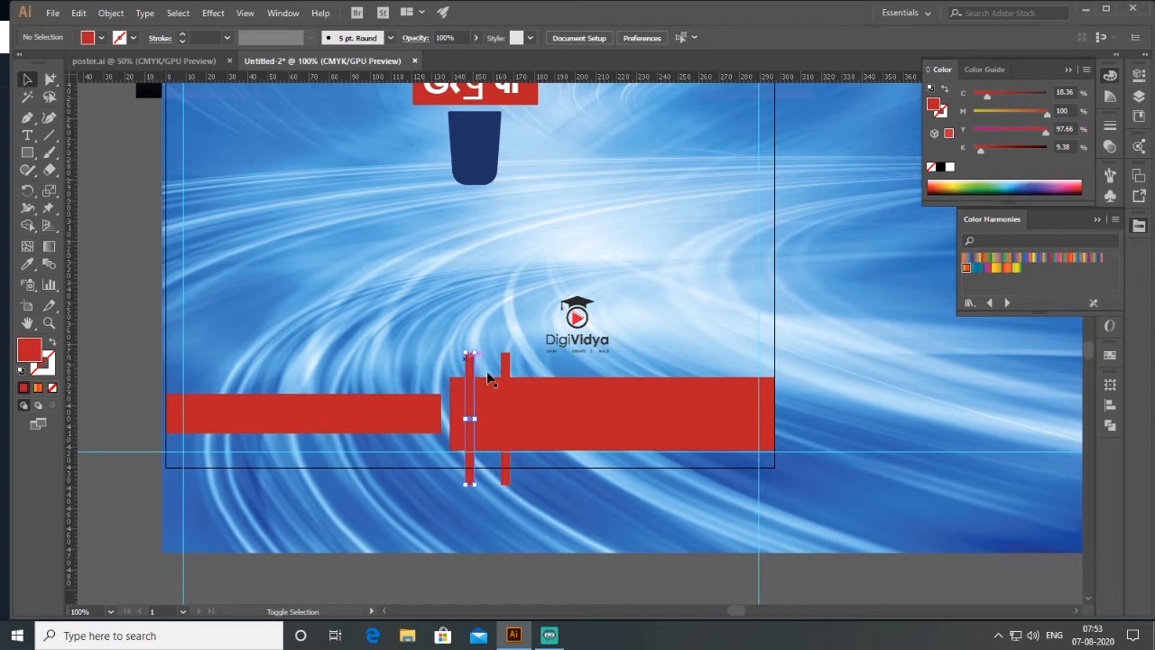
- Unite the two thin vertical rectangles with the Pathfinder
left_click(469, 397)
left_click(505, 397, "shift")
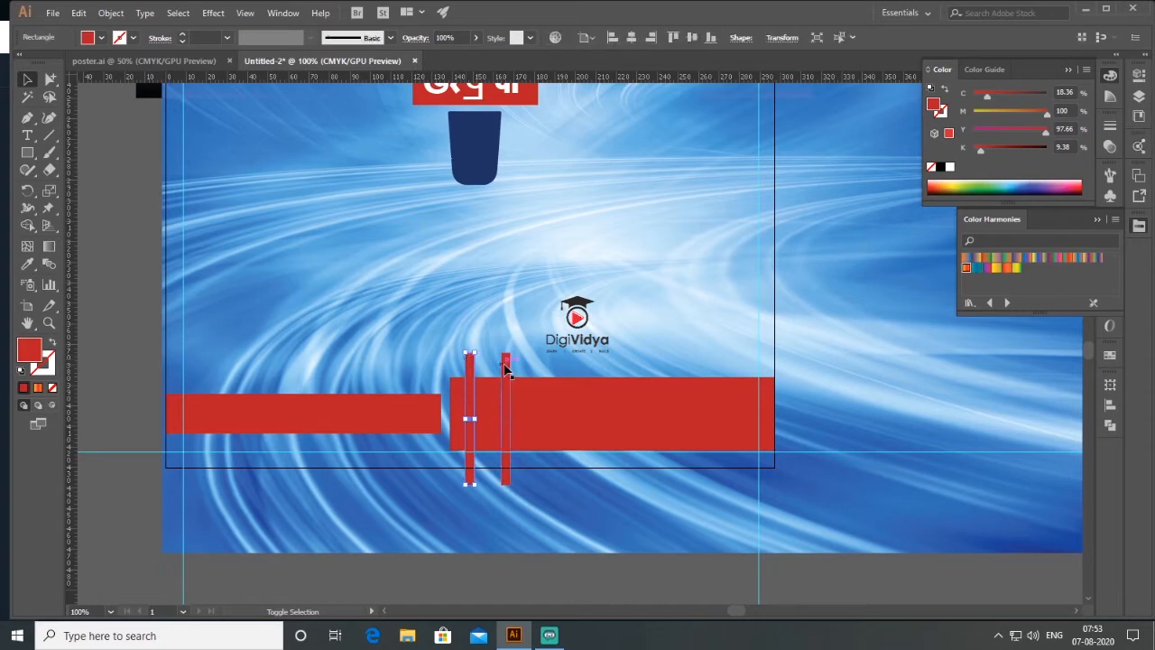
left_click(1103, 219)
left_click(1110, 424)
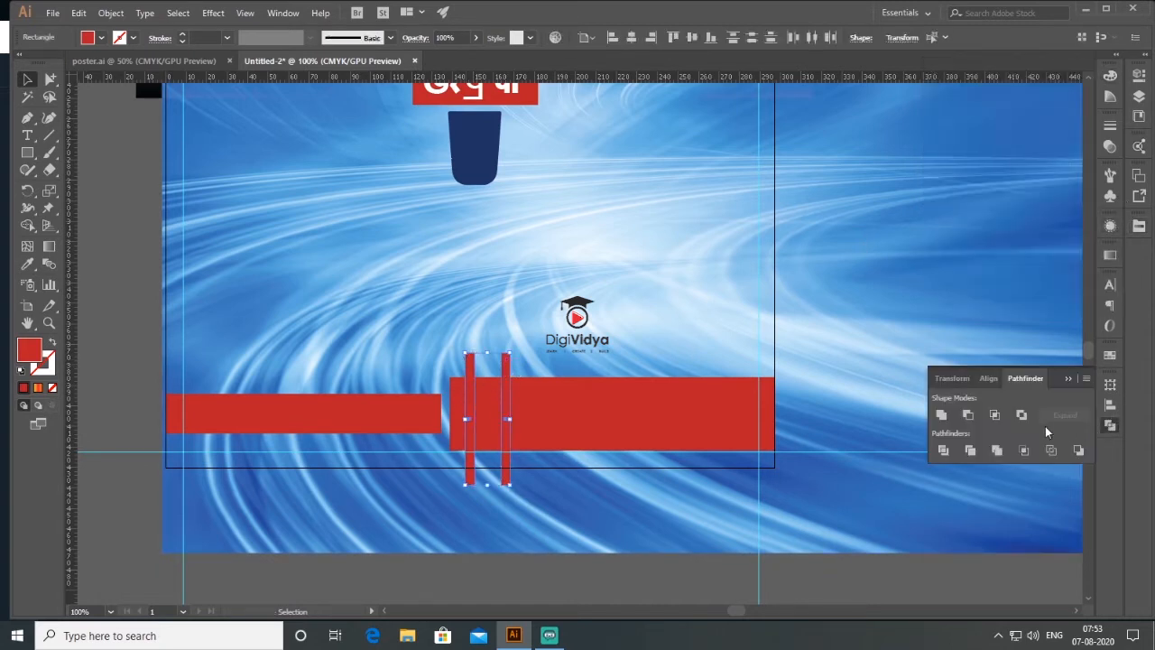
left_click(942, 414)
- Make the vertical strips a compound path and subtract them from the larger red bar with Minus Front
left_click(111, 13)
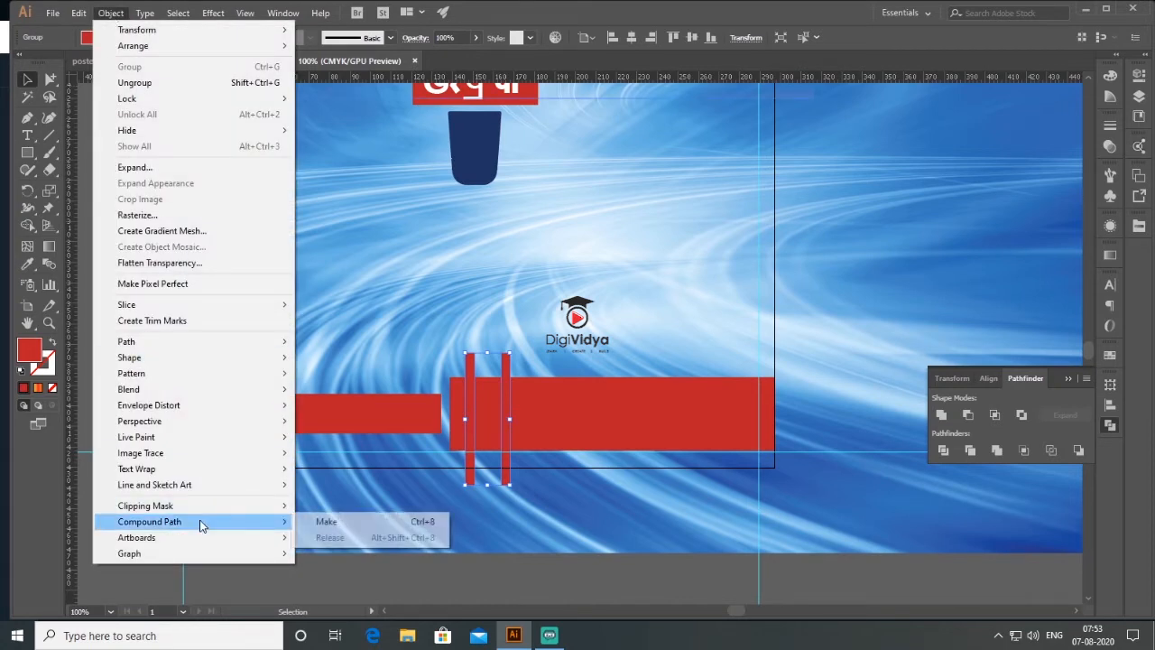
left_click(325, 522)
left_click(578, 415, "shift")
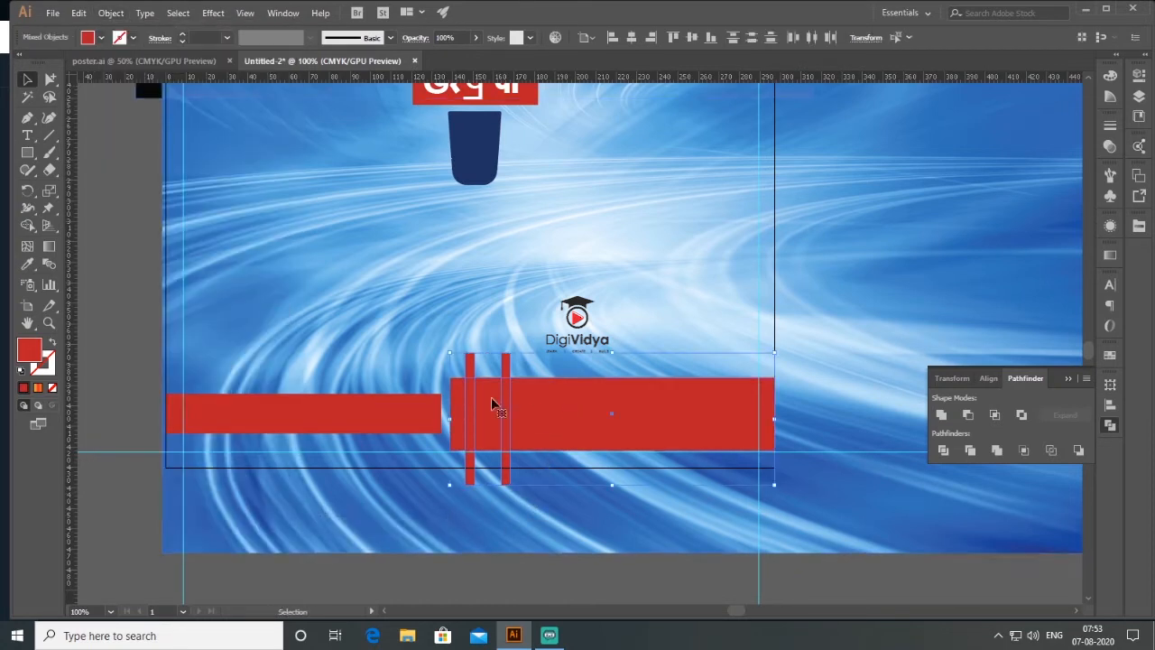
left_click(968, 415)
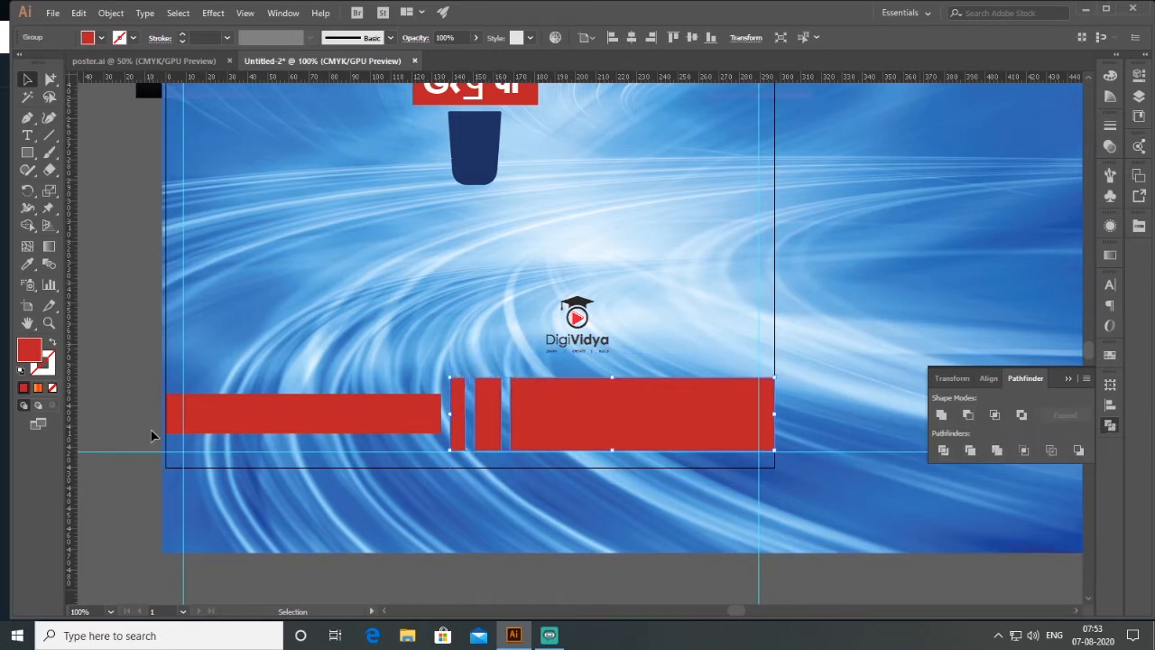
- Shear both red bars horizontally by 25° and stretch them outward from the centre past both side edges of the artboard
left_click(279, 424, "shift")
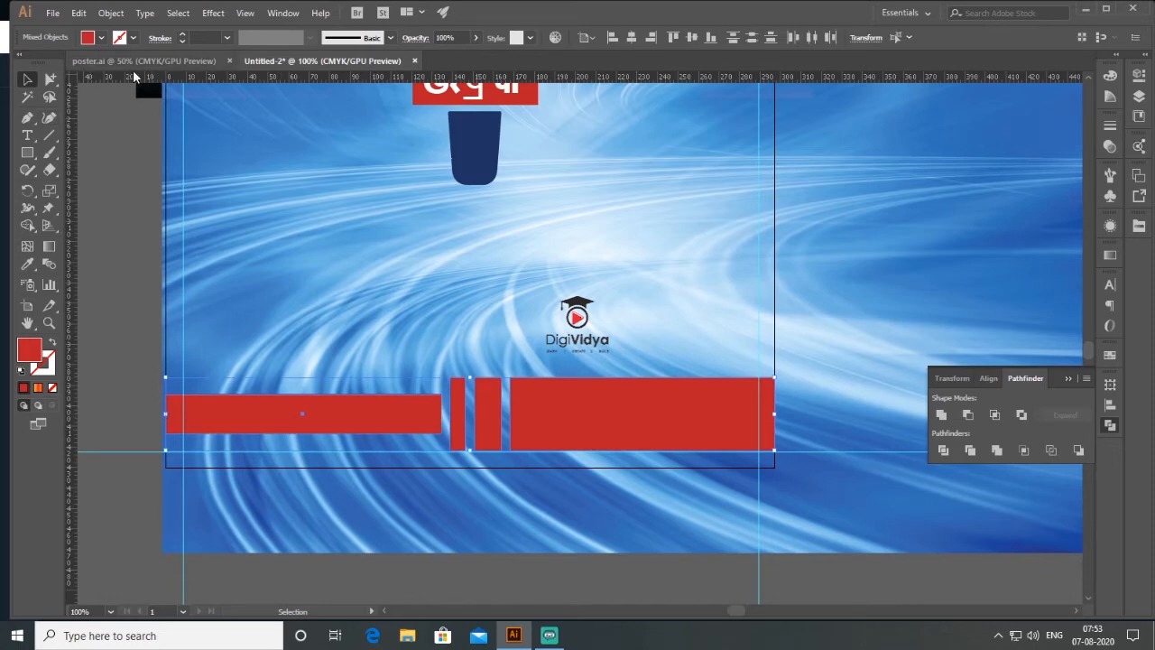
left_click(111, 13)
mouse_move(169, 32)
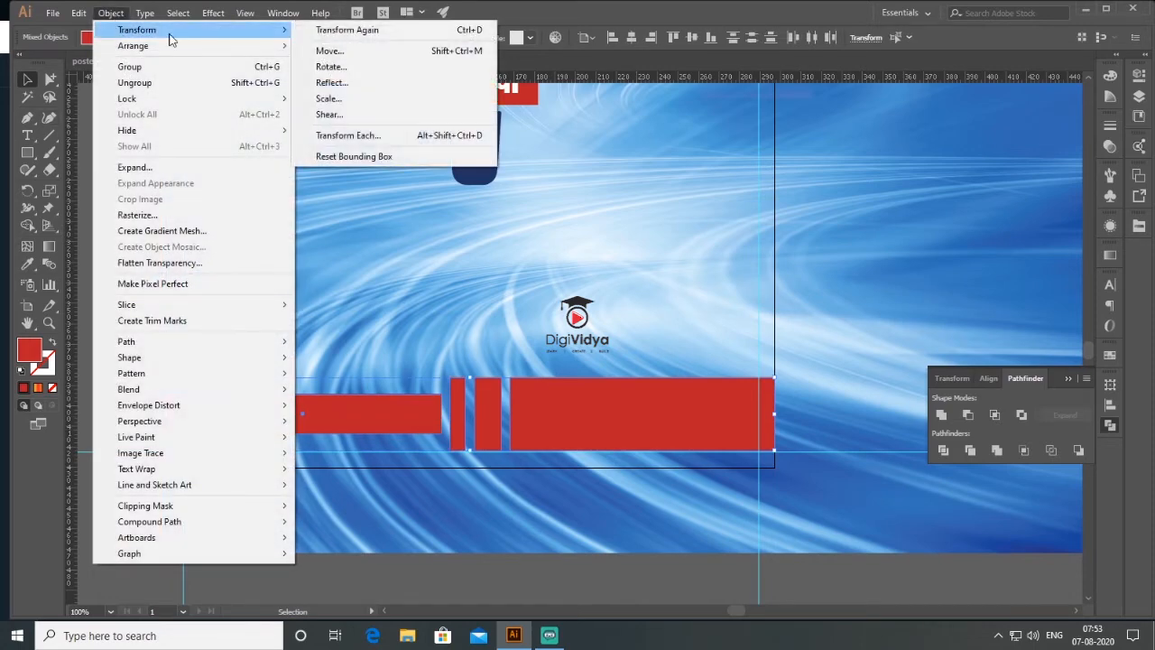
left_click(403, 113)
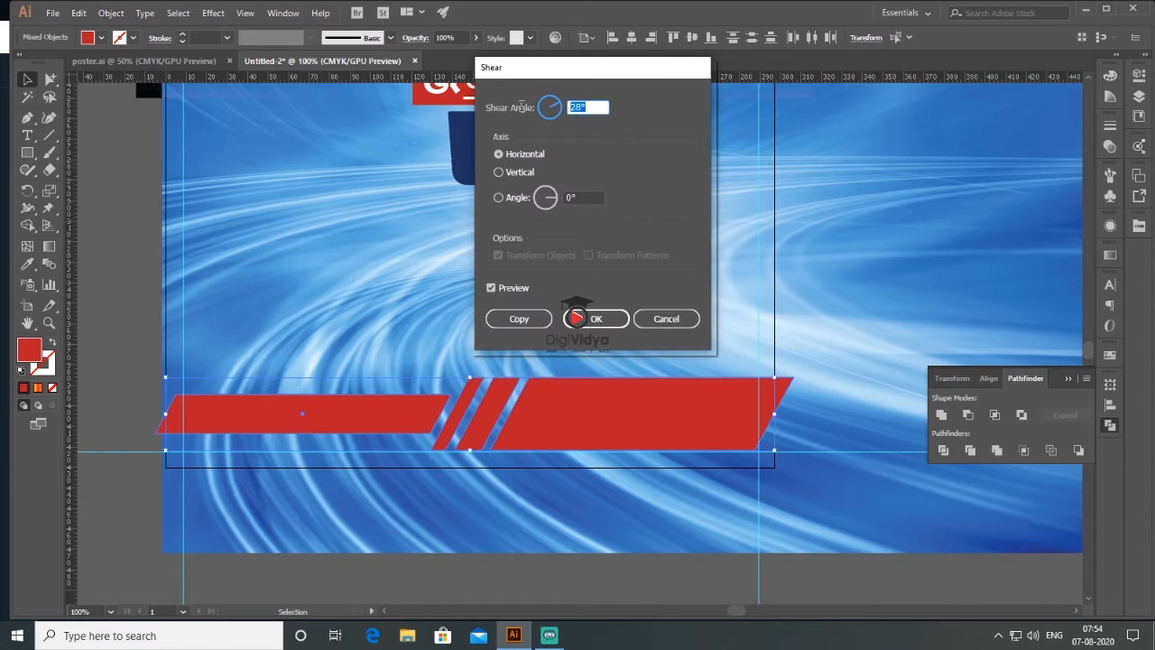
type("25")
left_click(596, 318)
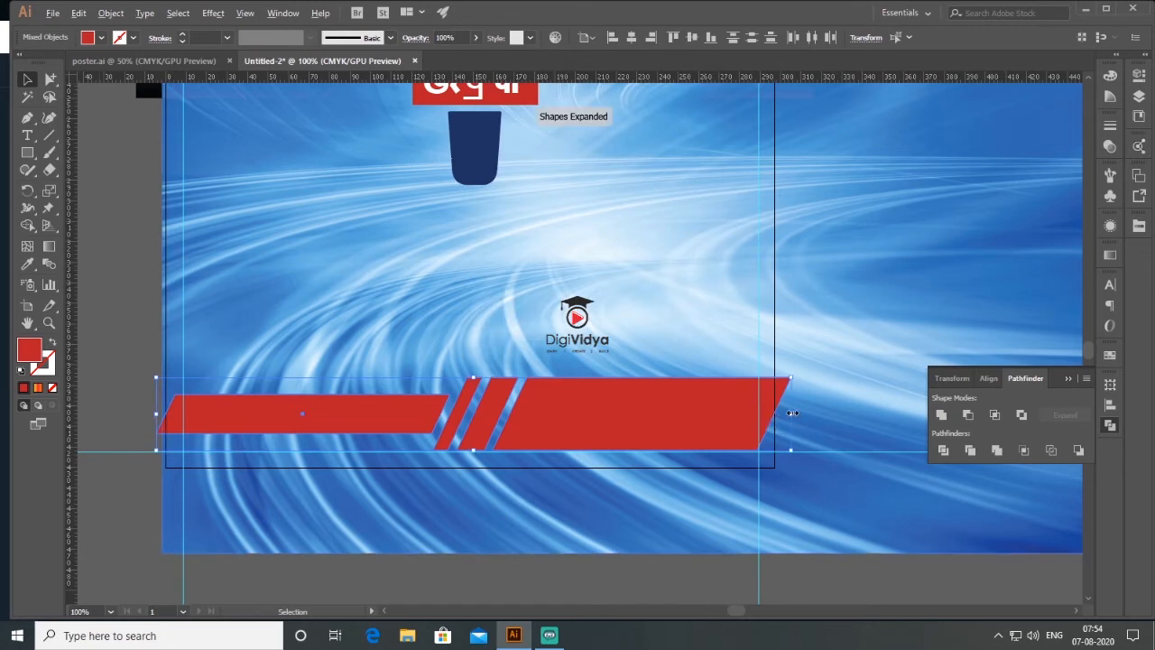
left_click_drag(793, 413, 831, 413)
left_click(115, 291)
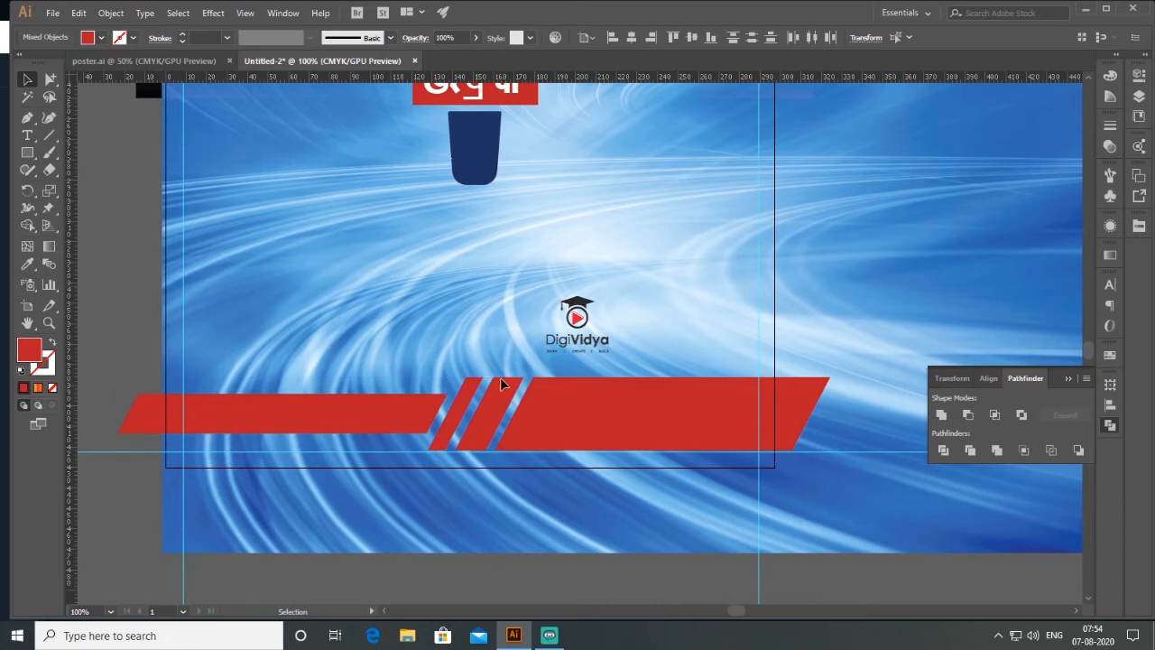
- Move the "IN THE BHADRAK" text slightly down, away from the "NEWS CHANNEL" headline
scroll(542, 402, "down", 1)
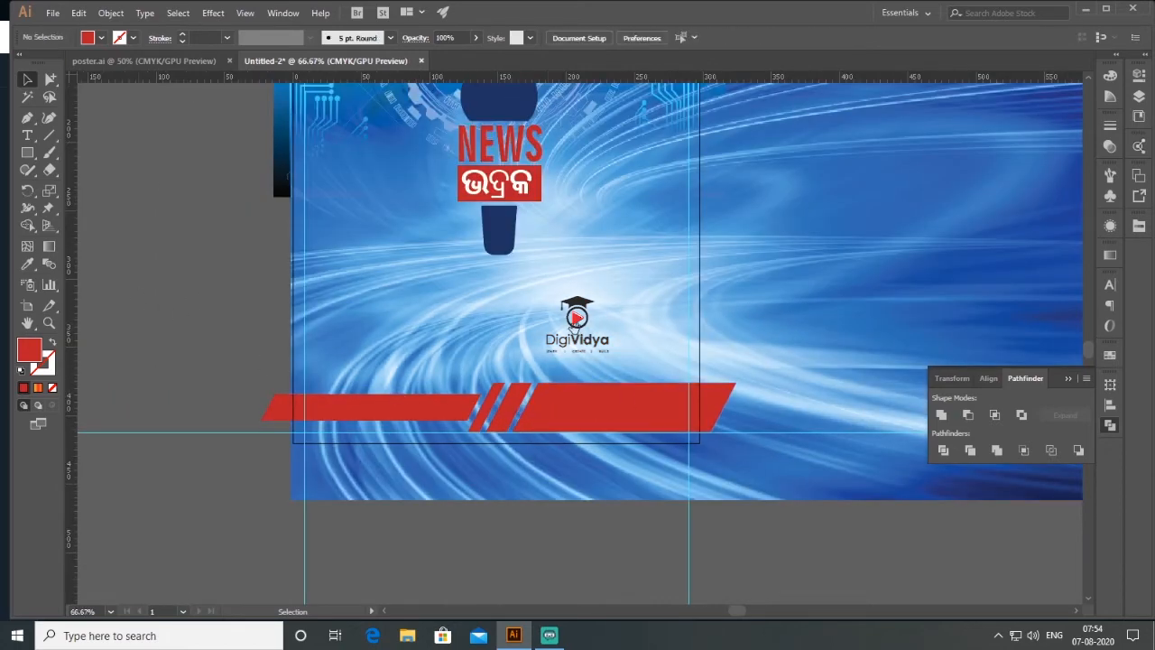
left_click_drag(574, 318, 563, 465)
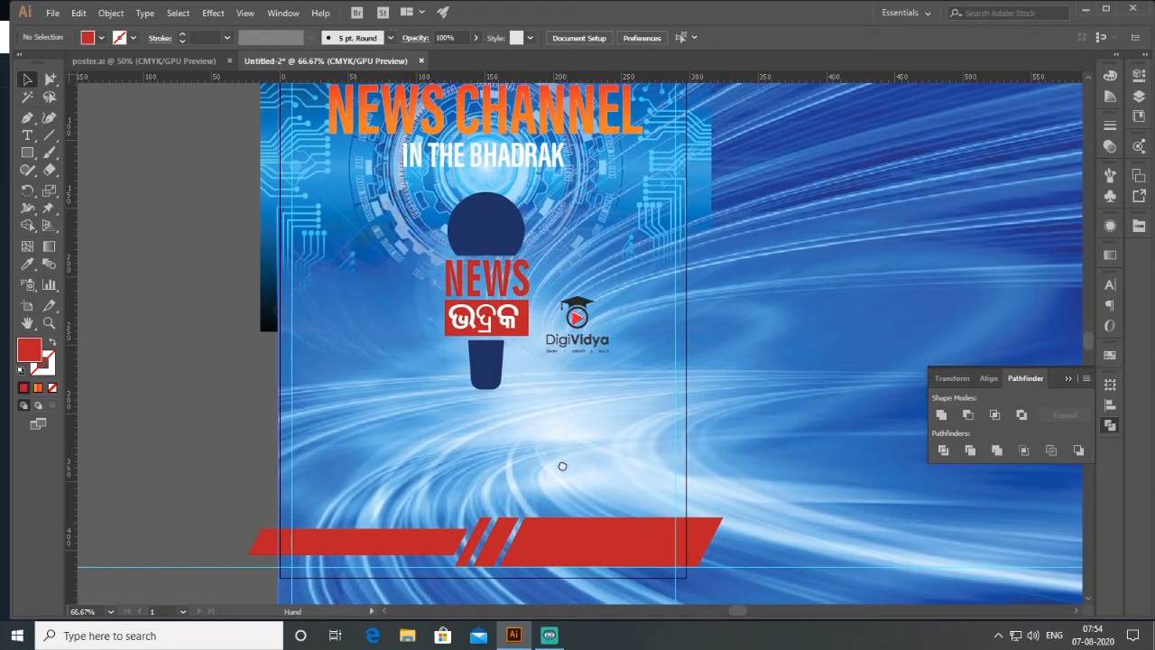
left_click(486, 167)
left_click_drag(483, 166, 483, 171)
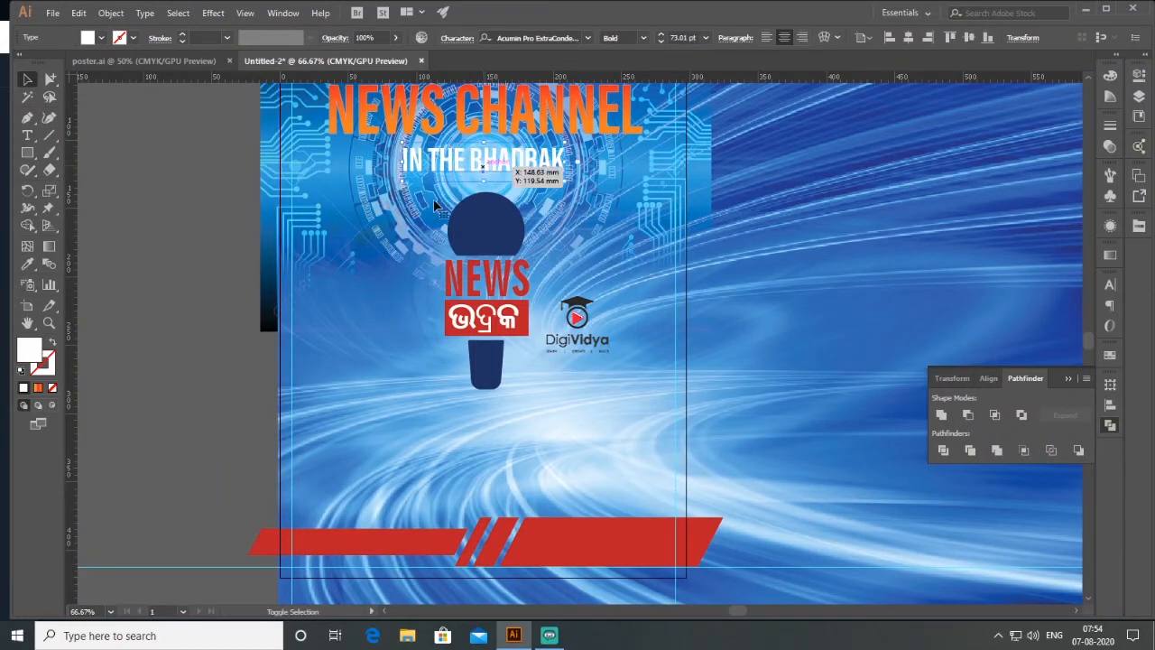
left_click(184, 283)
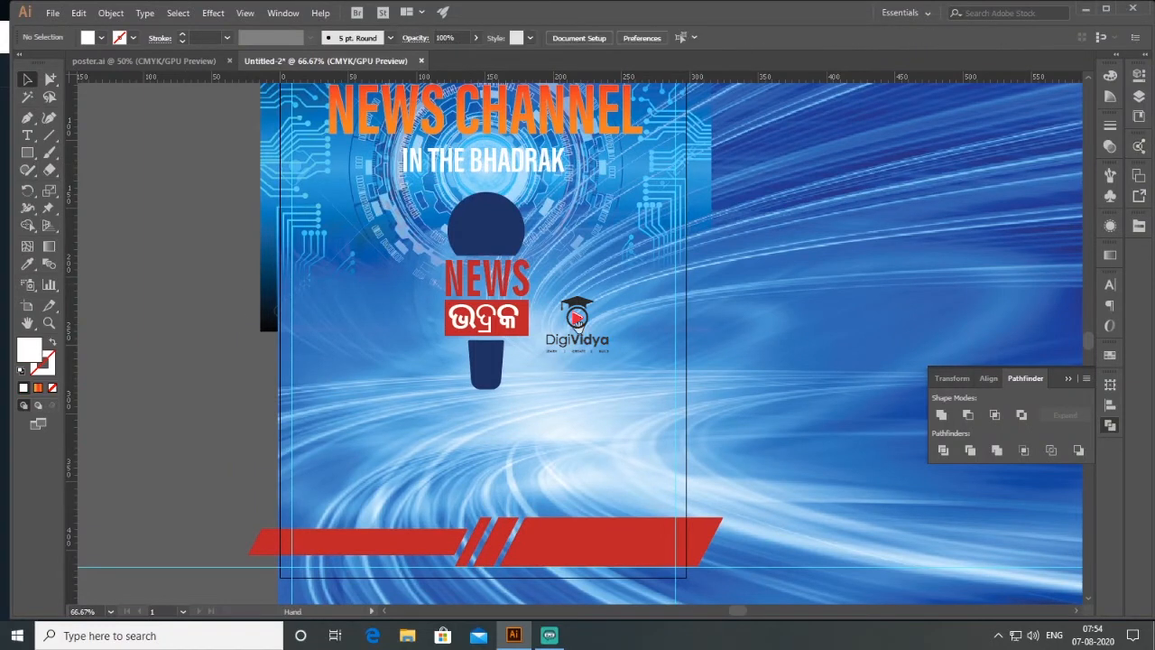
- Copy "We Report to You.", "NOW ON YOUTUBE CHANNEL" and the social icons from poster.ai and place them between the microphone and red bars
left_click_drag(569, 348, 581, 324)
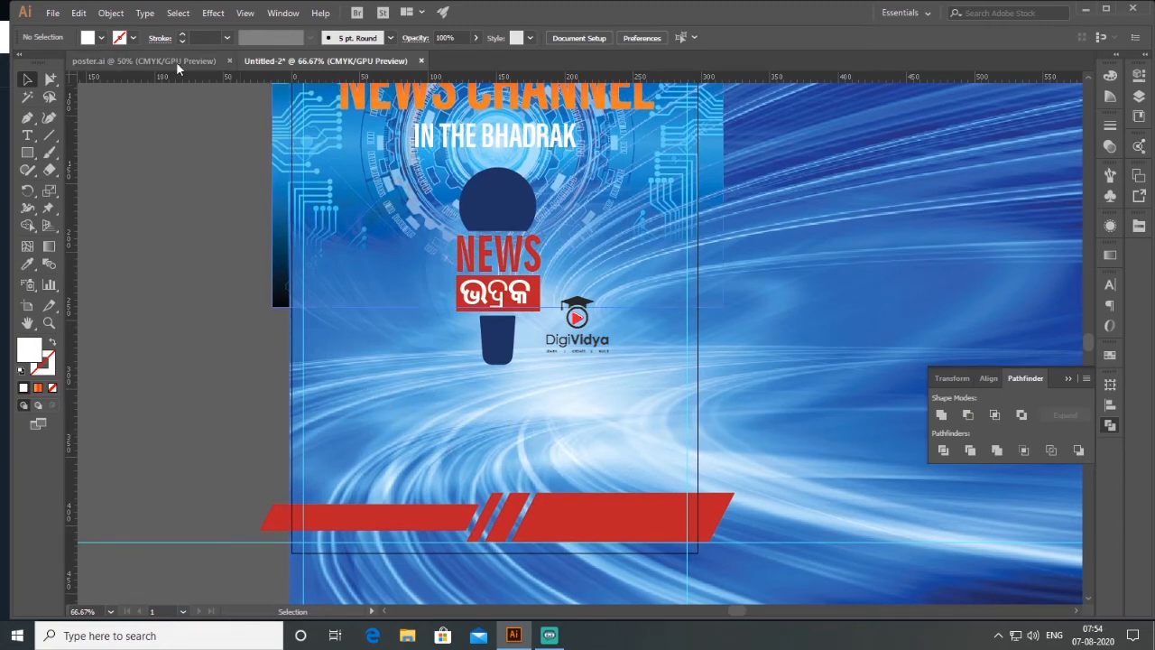
left_click(145, 61)
left_click_drag(561, 315, 503, 398)
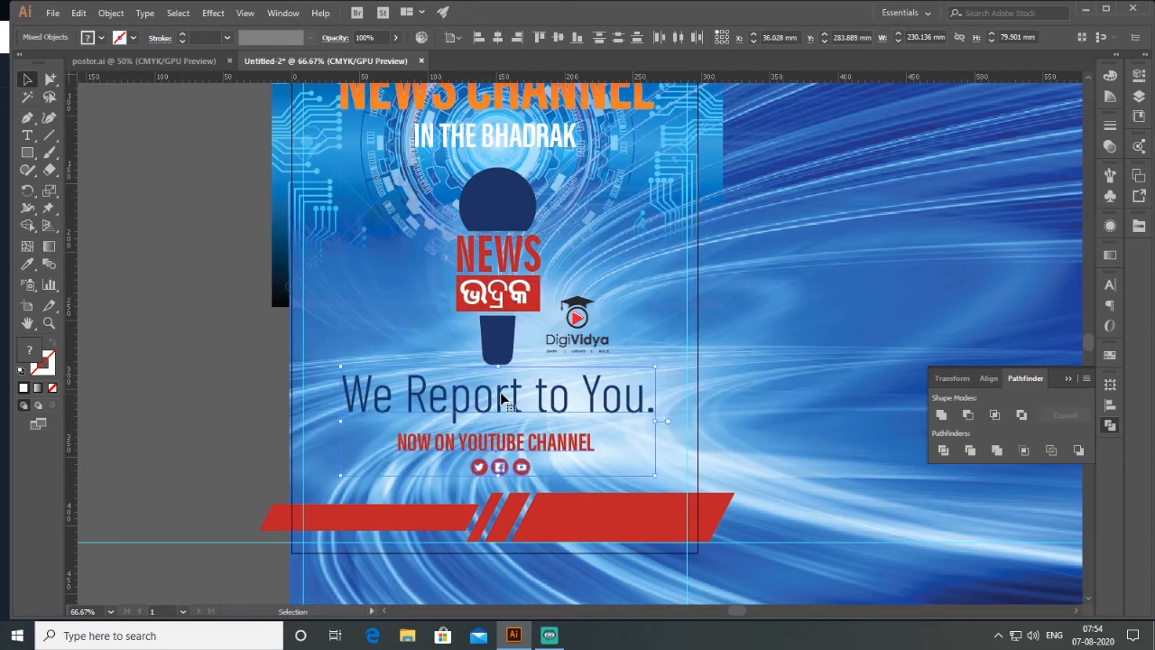
left_click(227, 432)
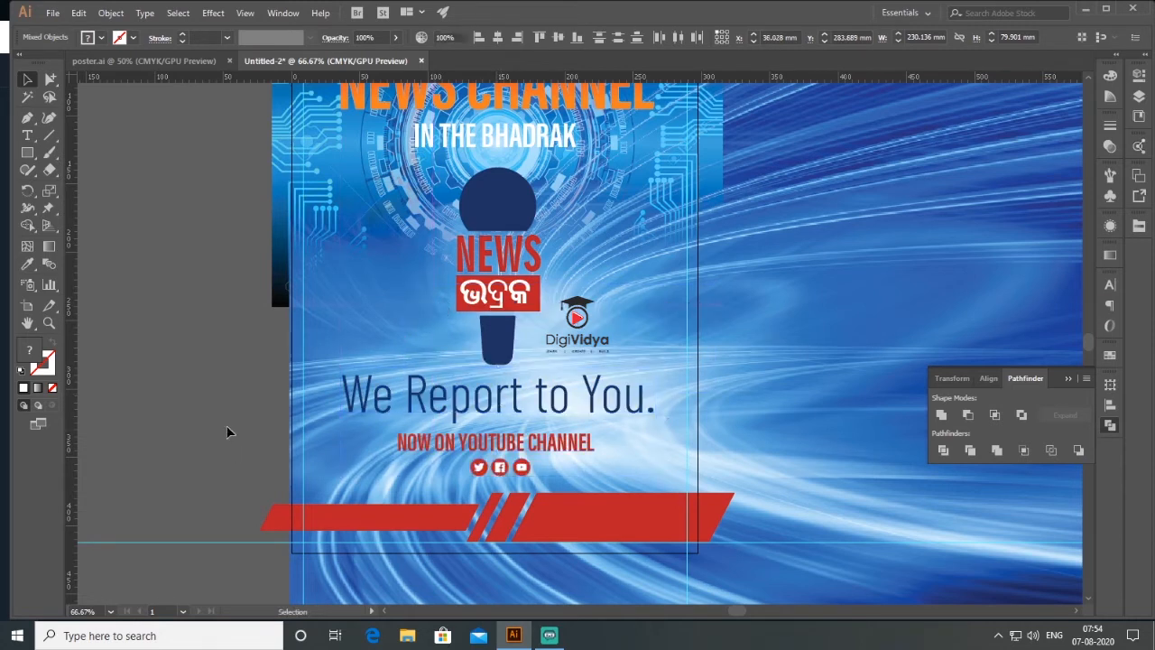
left_click(608, 411)
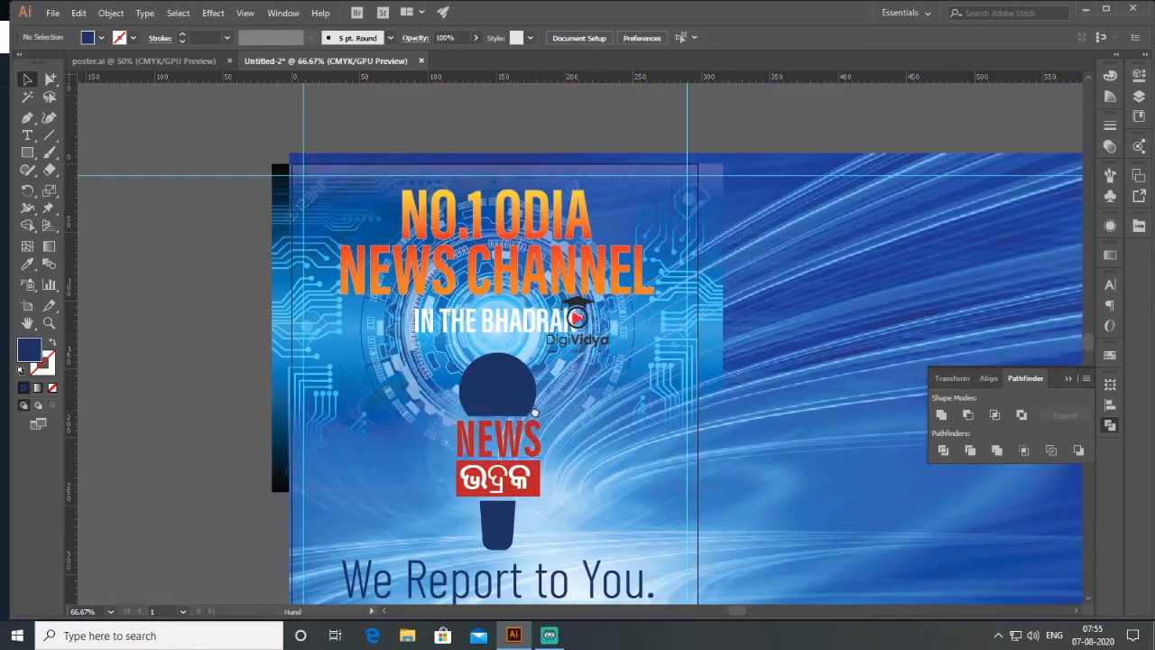
- Duplicate the microphone logo onto the empty canvas to the left of the artboard
left_click_drag(534, 227, 552, 332)
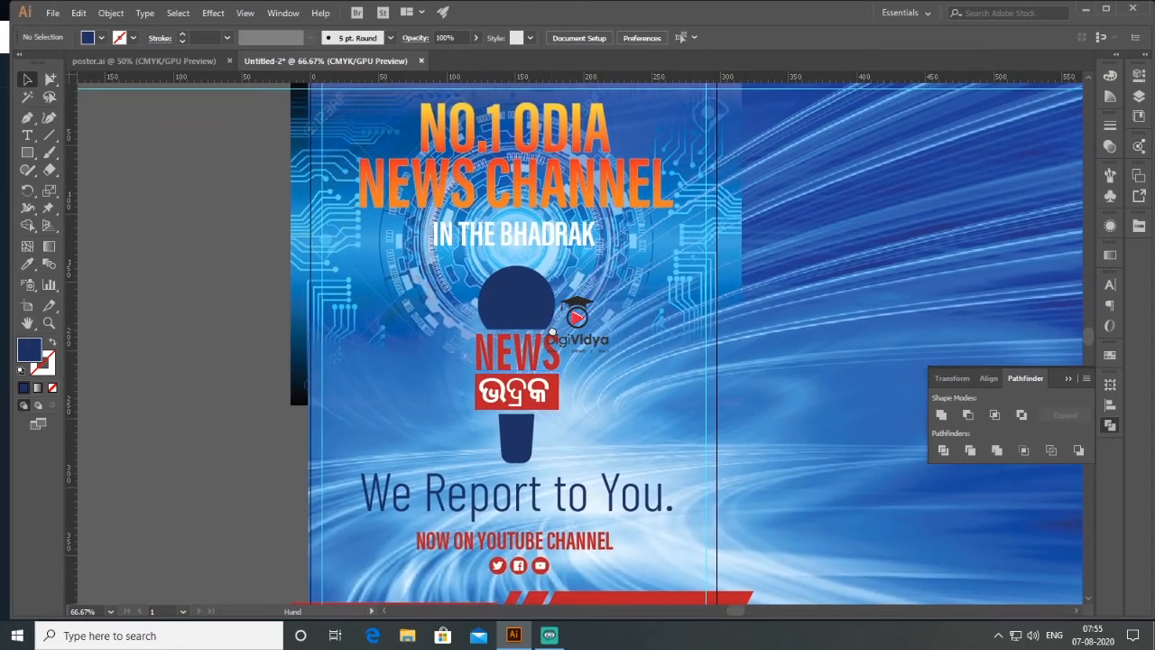
left_click_drag(611, 421, 620, 341)
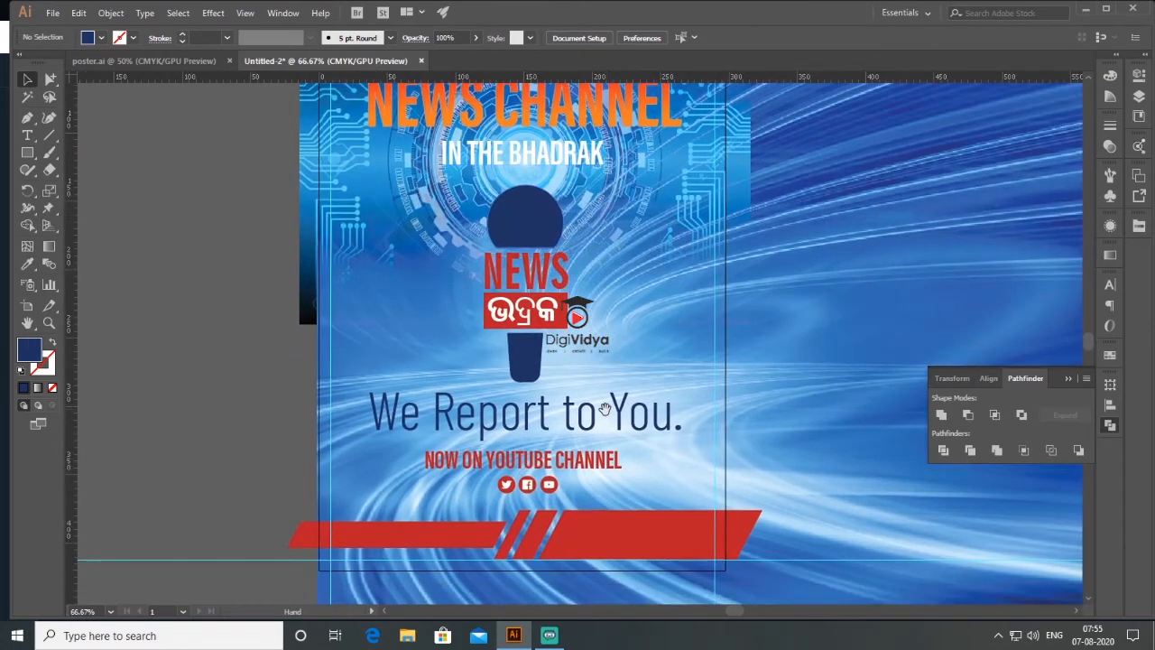
left_click_drag(604, 410, 612, 352)
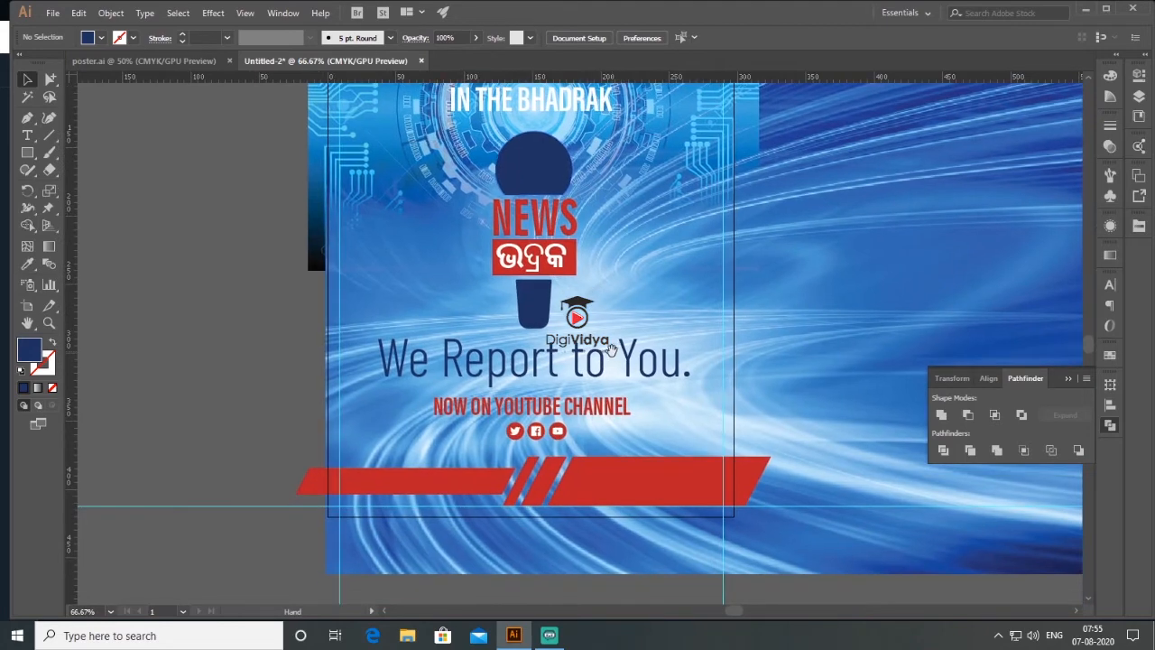
left_click_drag(533, 321, 207, 336)
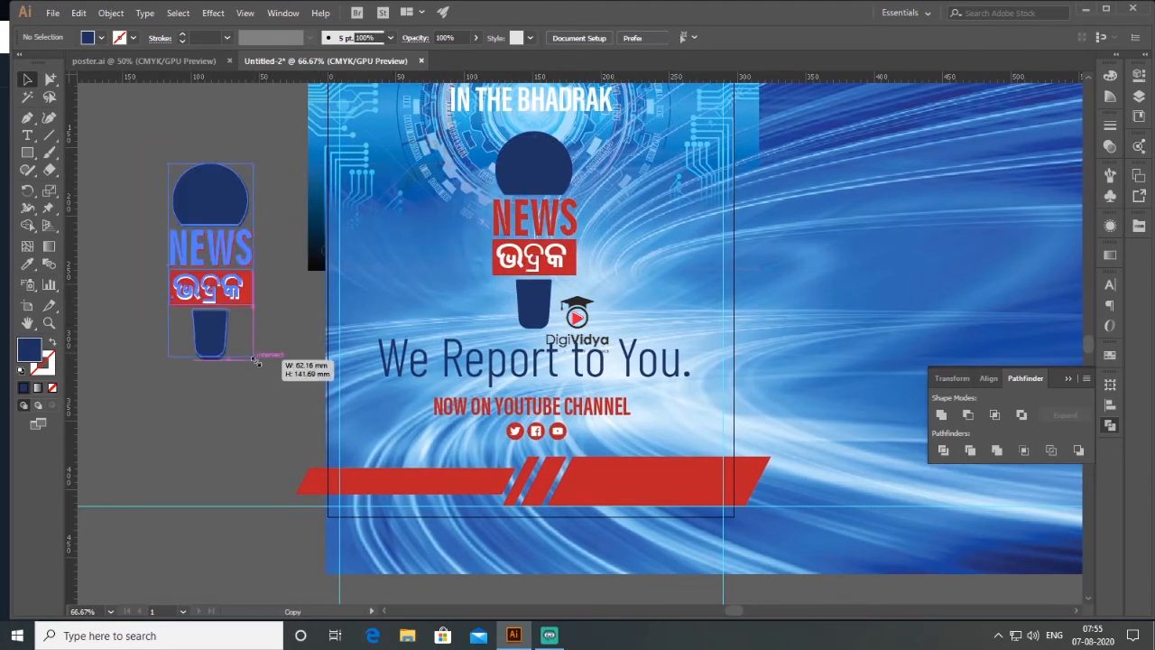